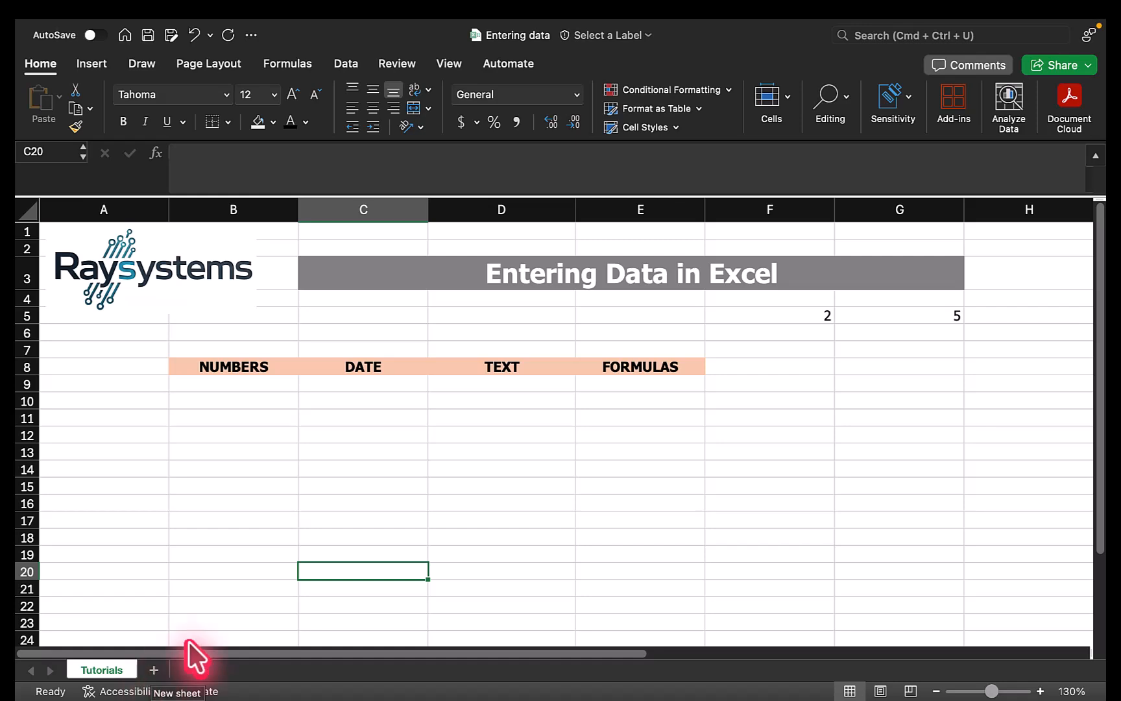
Step: Clear the numbers from the cell range F4:G5 below the title banner
{"action": "left_click", "coordinate": [804, 299]}
{"action": "left_click_drag", "start_coordinate": [805, 300], "coordinate": [962, 322]}
{"action": "key", "text": "Delete"}
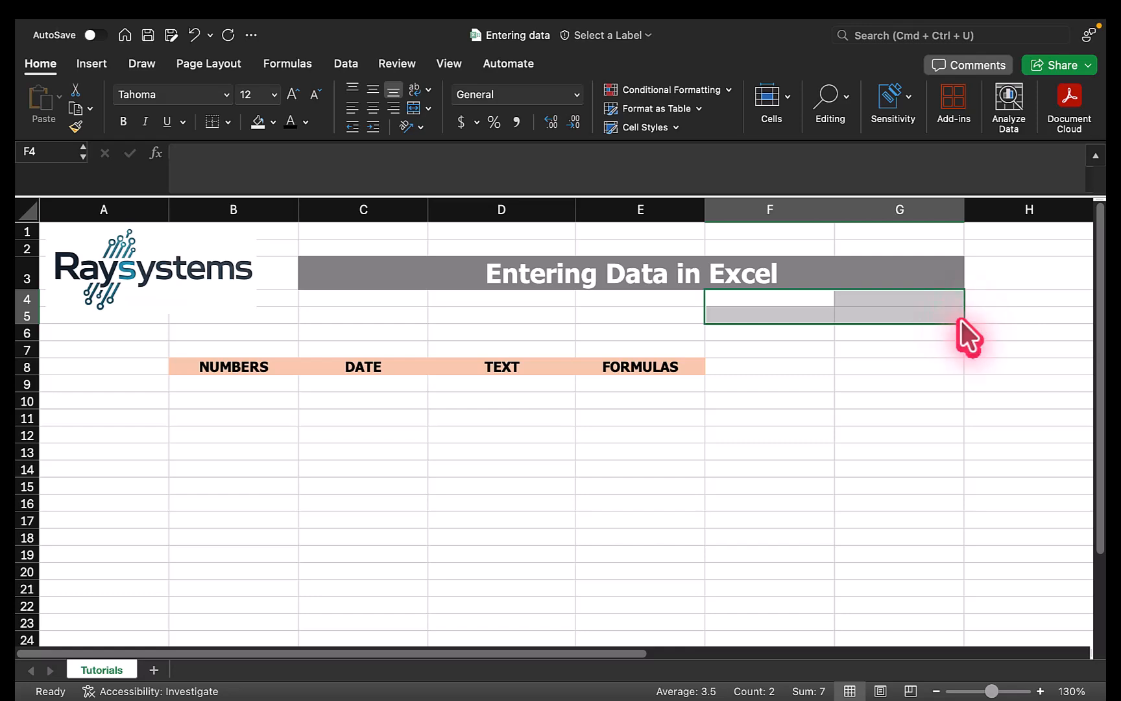
{"action": "left_click", "coordinate": [876, 401]}
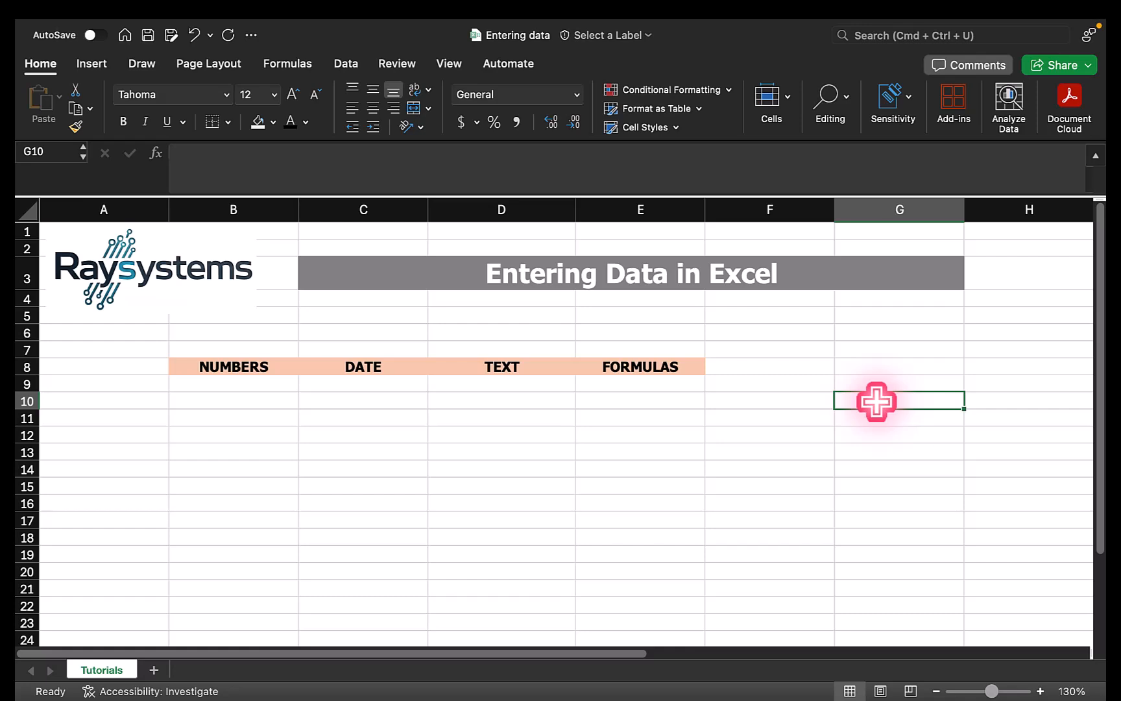
Step: Enter the text Ghana in cell G7
{"action": "left_click", "coordinate": [869, 351]}
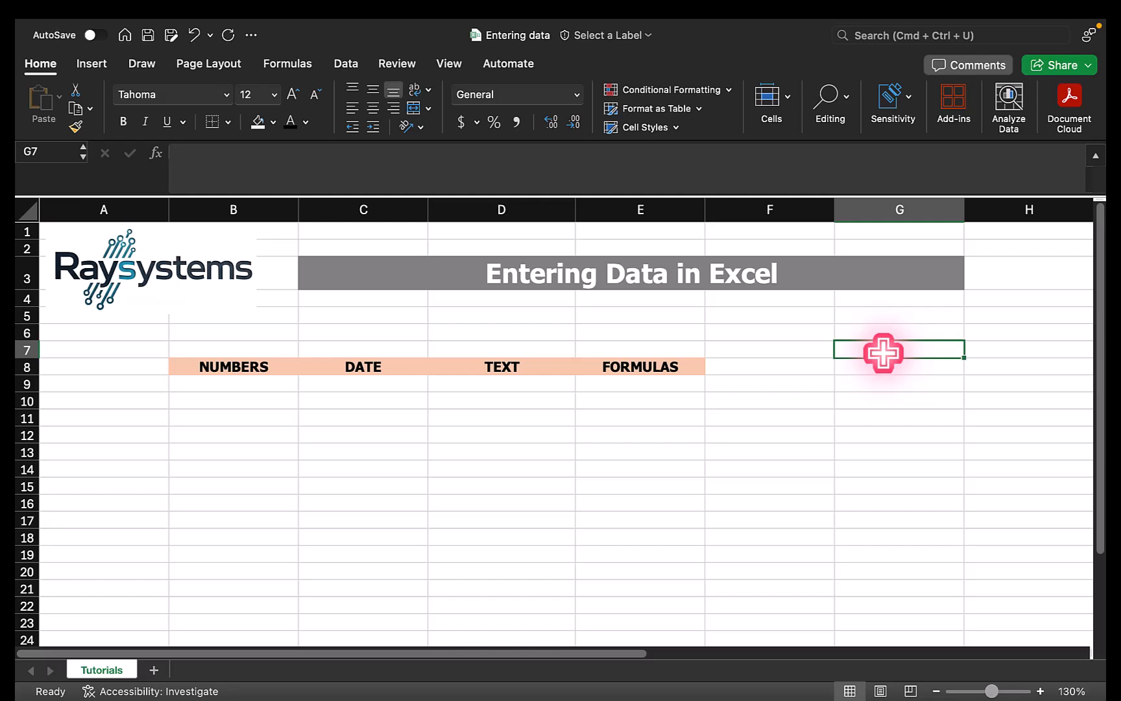
{"action": "type", "text": "Ghana"}
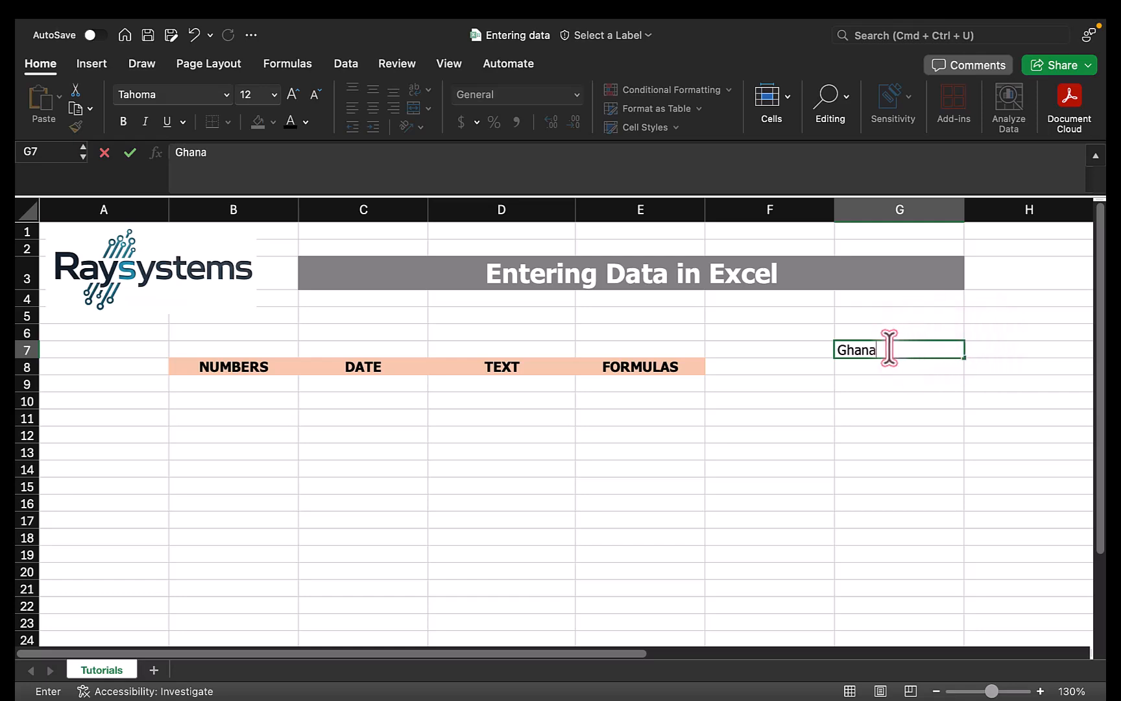
{"action": "key", "text": "Return"}
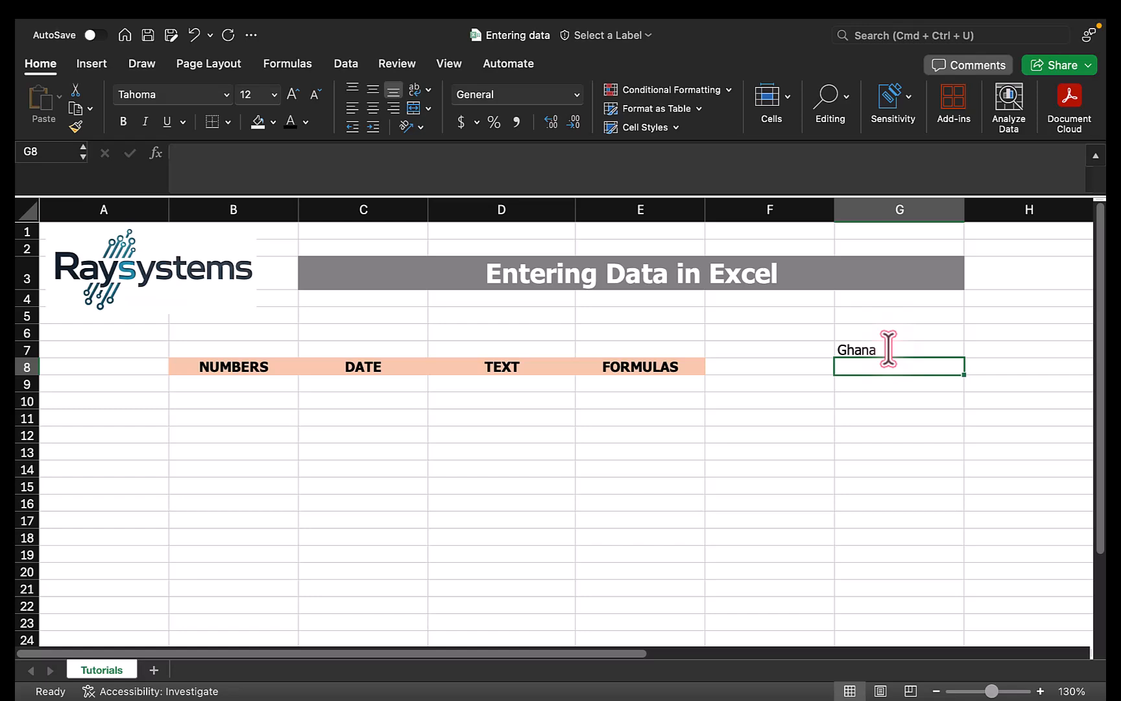
{"action": "left_click", "coordinate": [888, 349]}
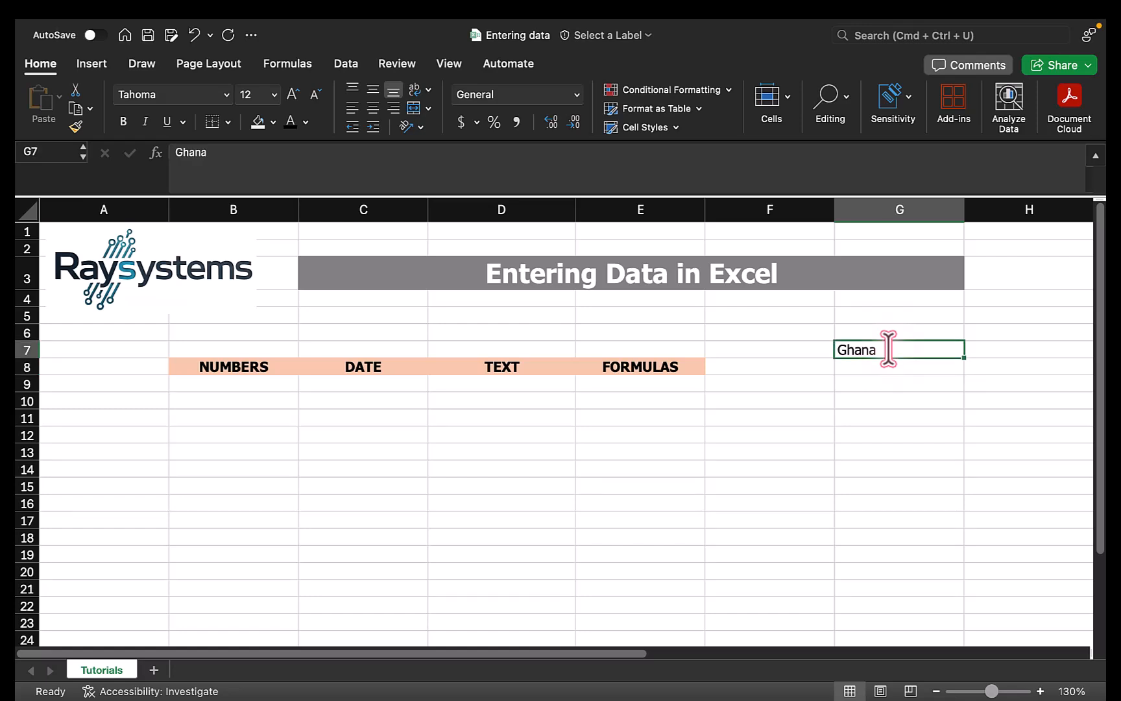
{"action": "key", "text": "Return"}
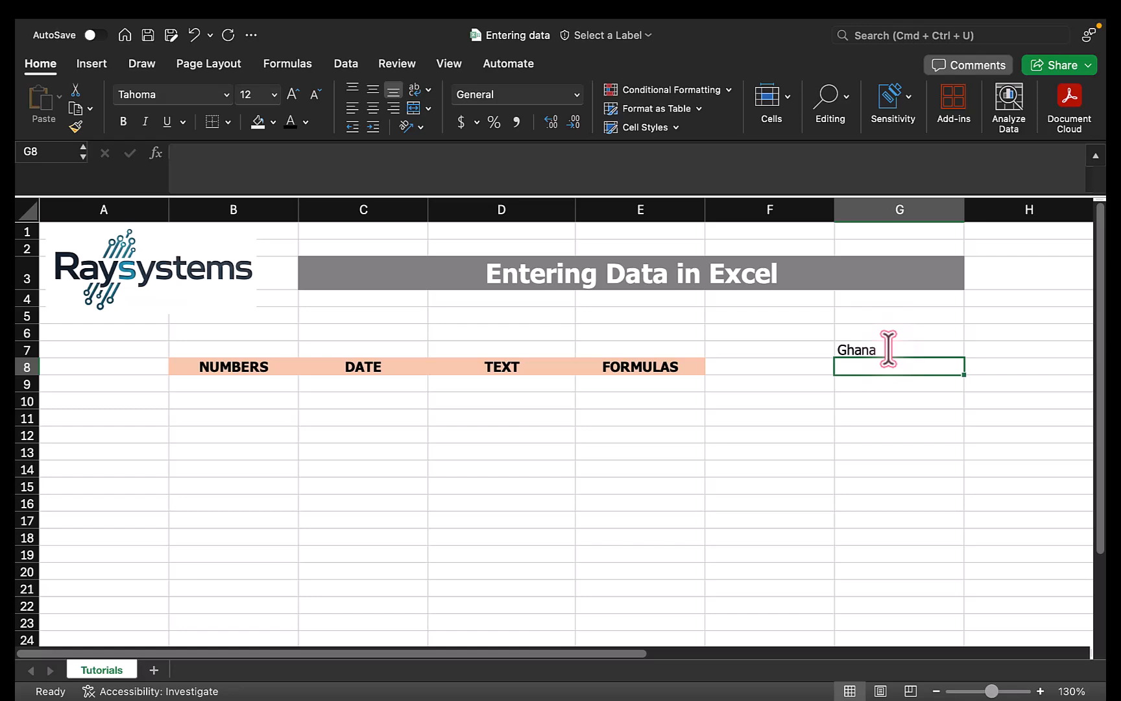
Step: Clear cell G7 and enter the text Ghana in it again
{"action": "left_click", "coordinate": [889, 349]}
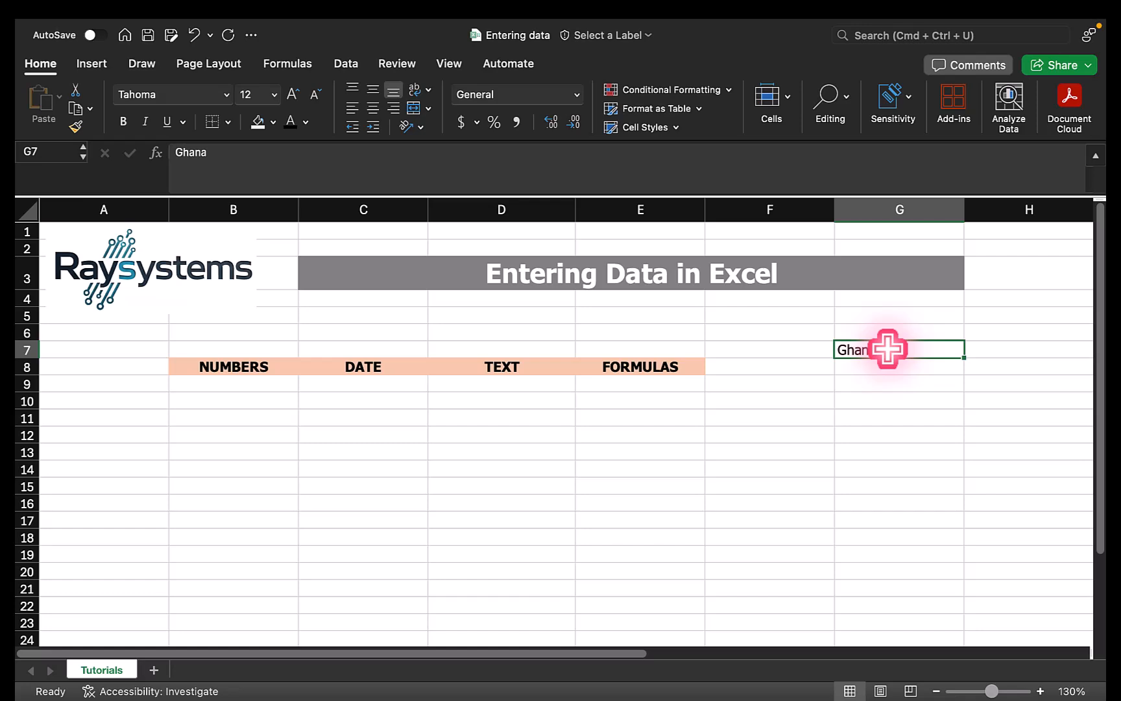
{"action": "key", "text": "Delete"}
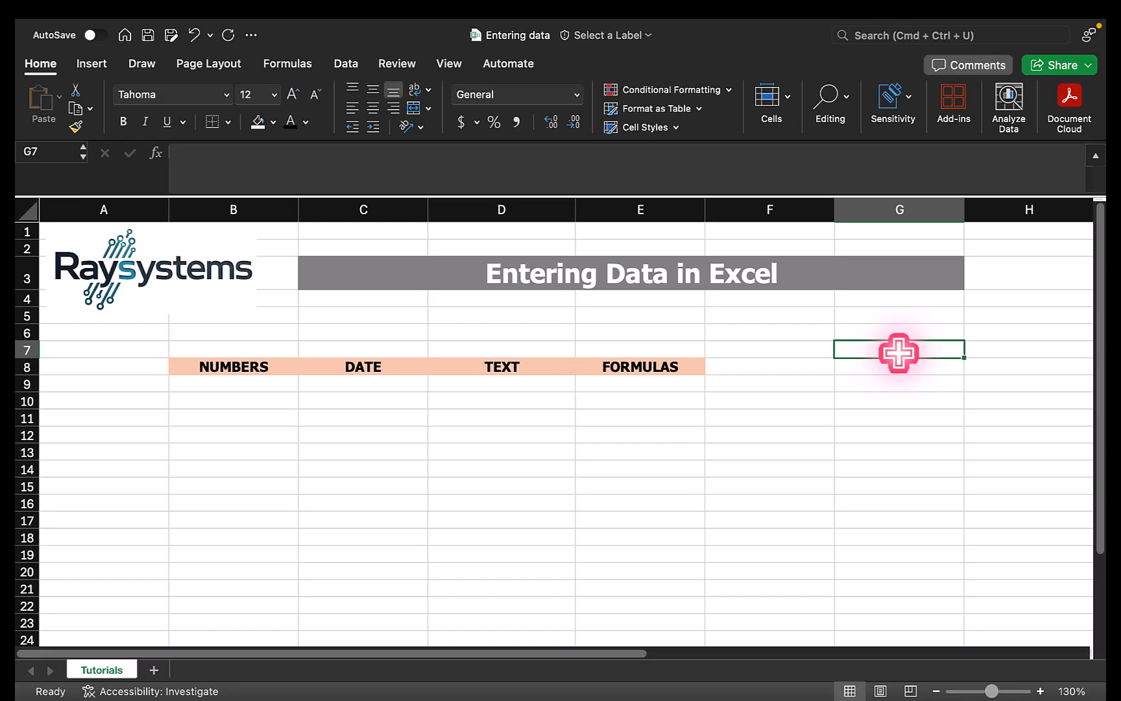
{"action": "type", "text": "Ghana"}
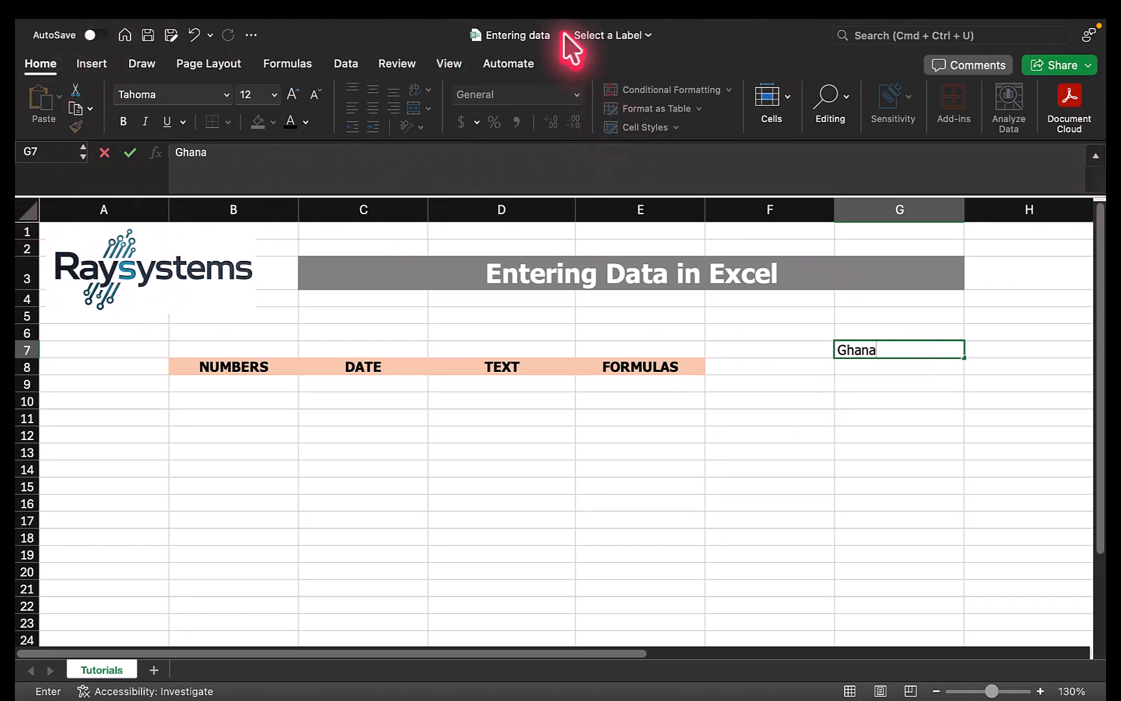
{"action": "left_click", "coordinate": [291, 155]}
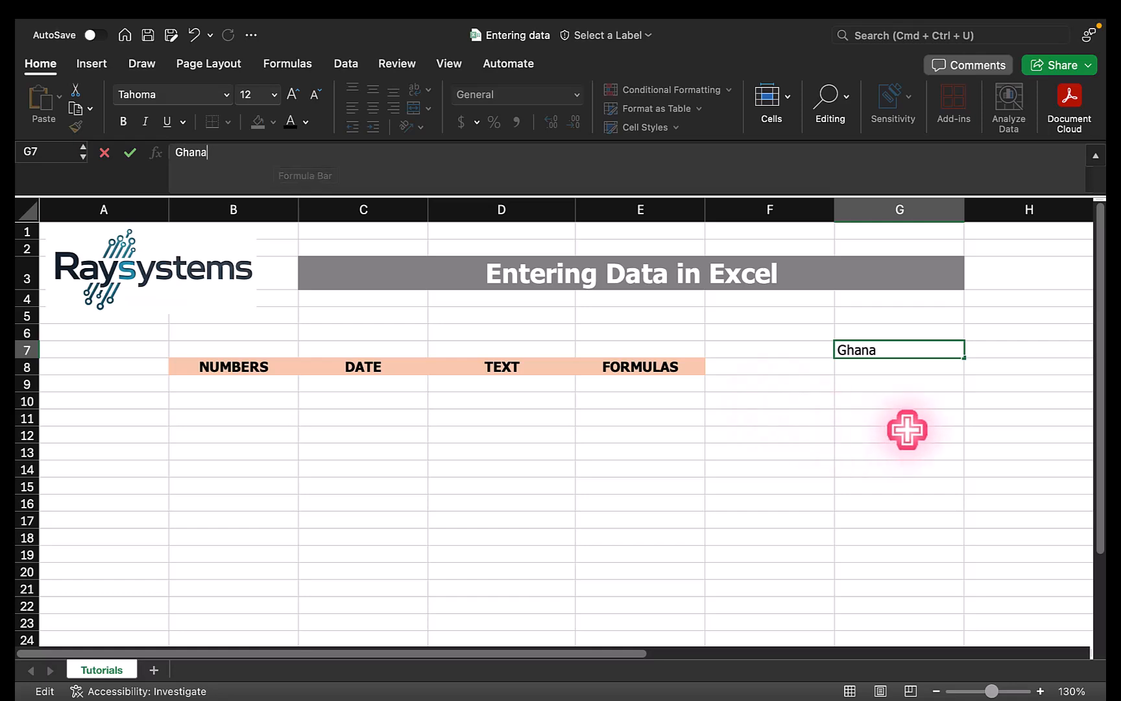
{"action": "left_click", "coordinate": [897, 400]}
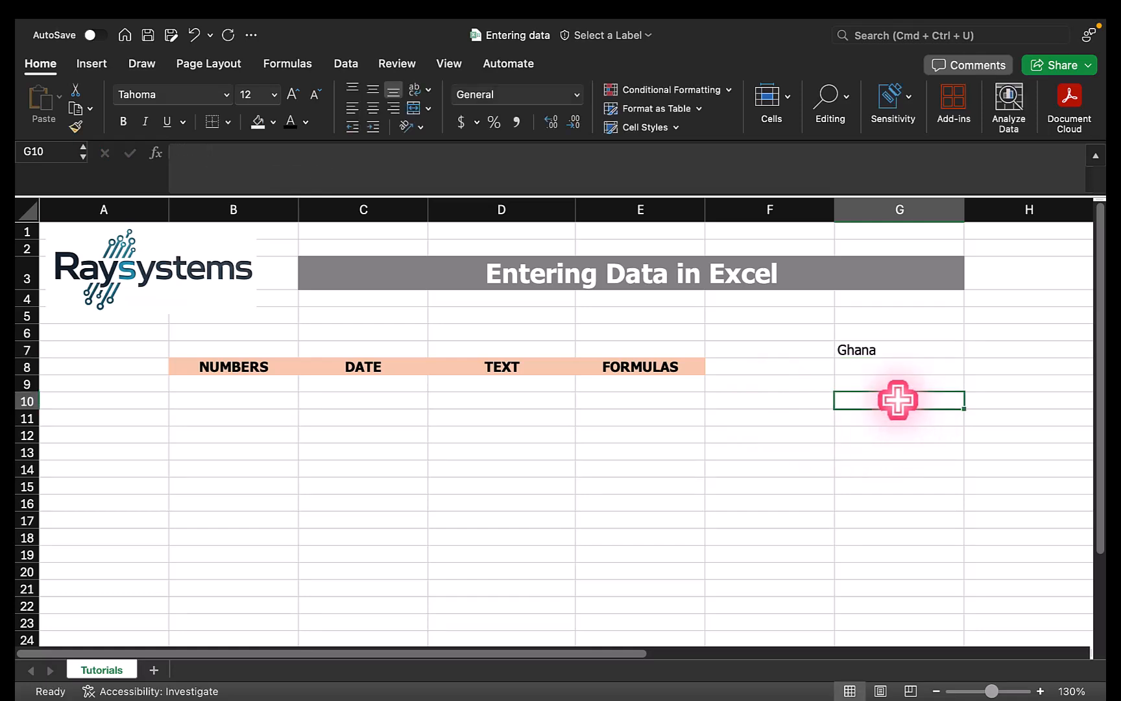
Step: Enter the text Ghana in cell G10 through the formula bar
{"action": "left_click", "coordinate": [207, 163]}
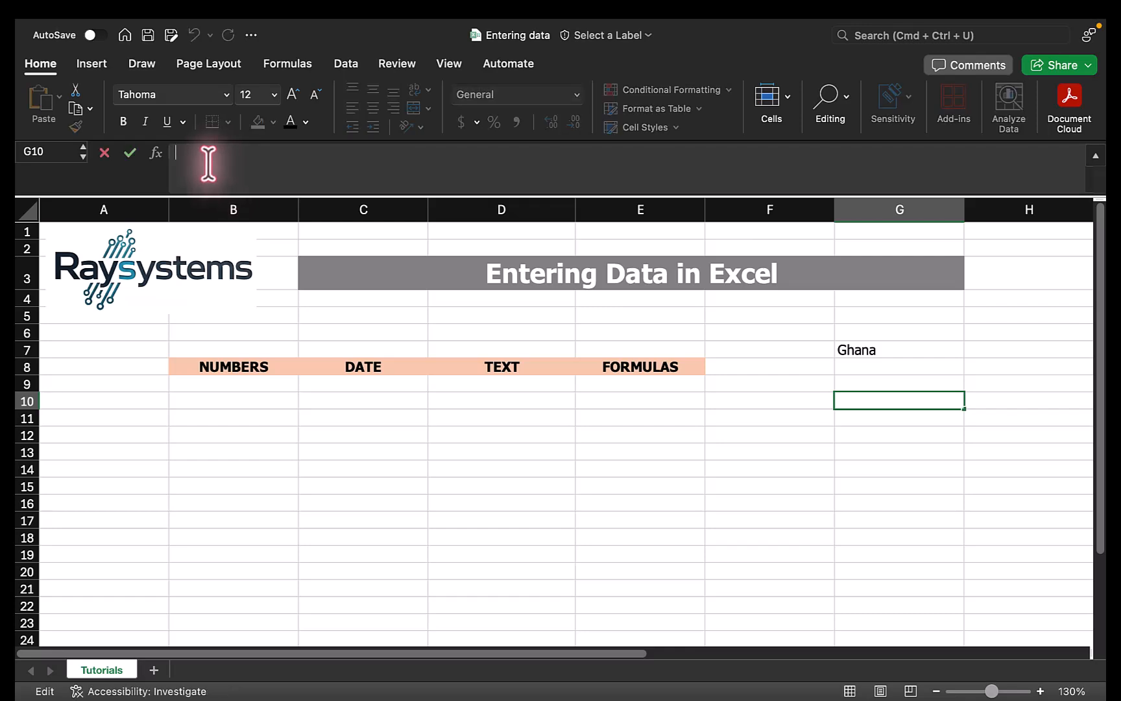
{"action": "type", "text": "Ghana"}
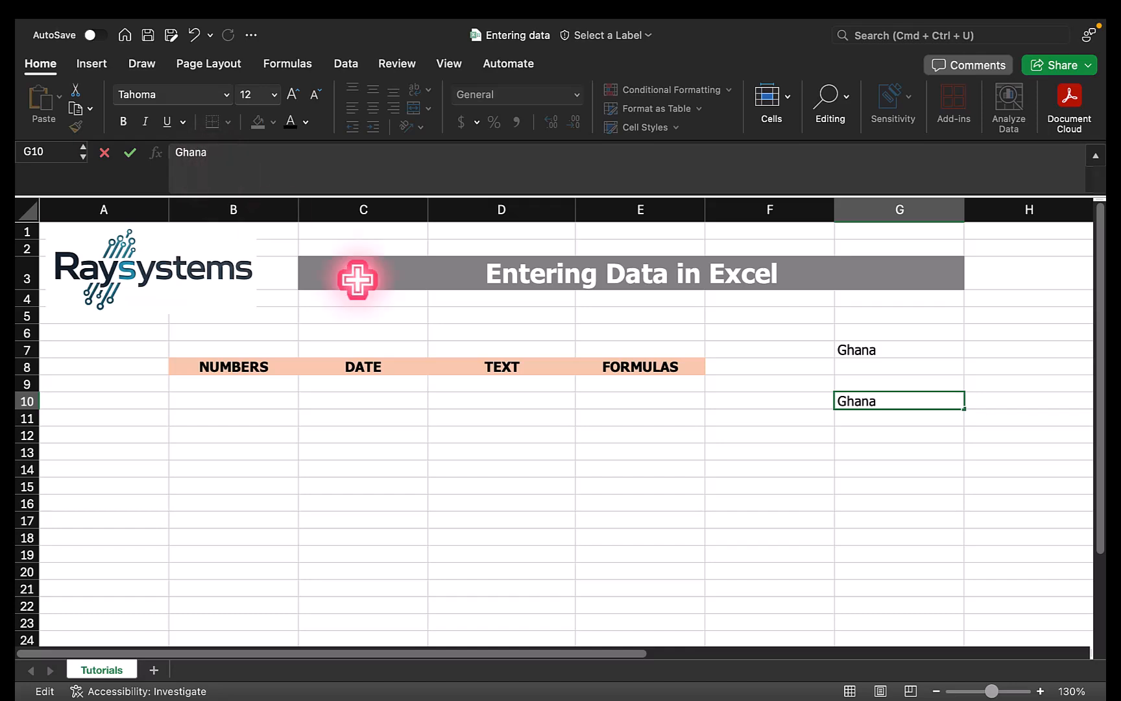
{"action": "left_click", "coordinate": [907, 470]}
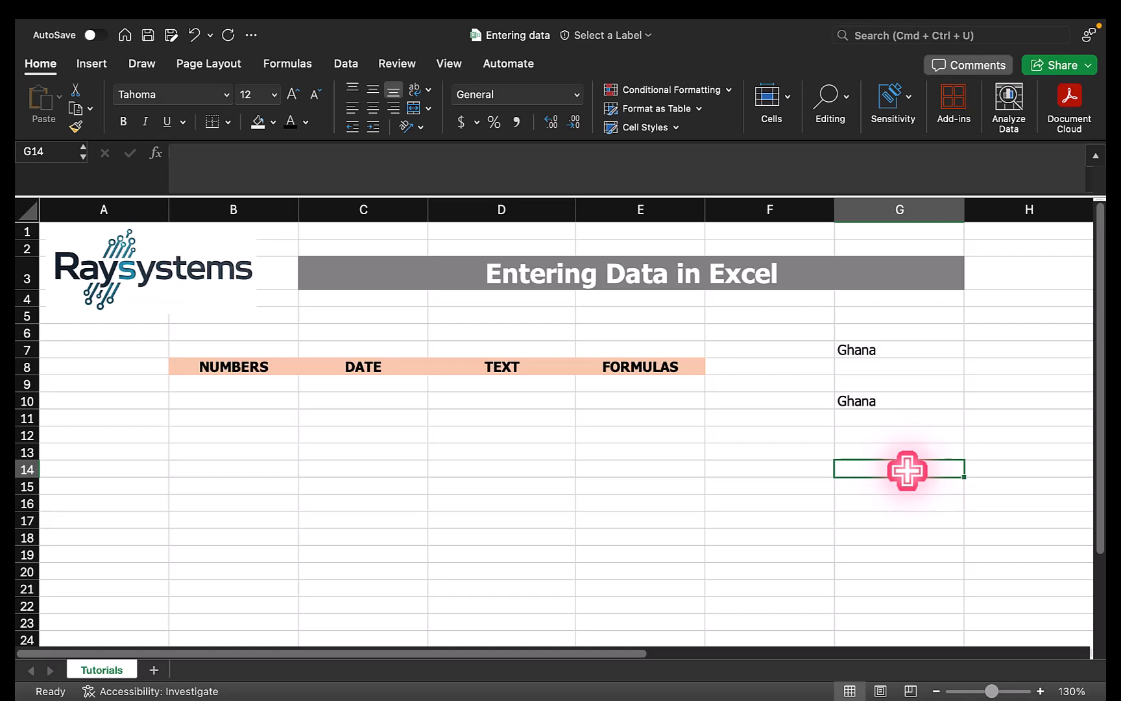
Step: Extend the text in cell G10 to read Ghana Bar association, editing it in the formula bar
{"action": "left_click", "coordinate": [883, 403]}
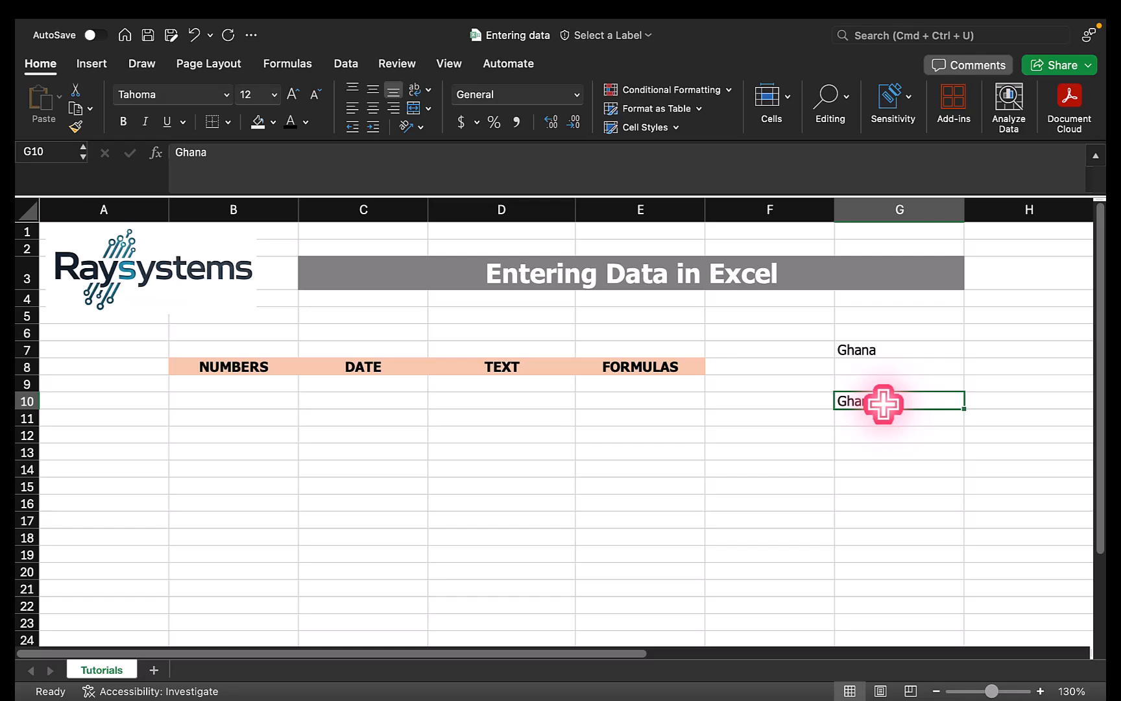
{"action": "left_click", "coordinate": [218, 159]}
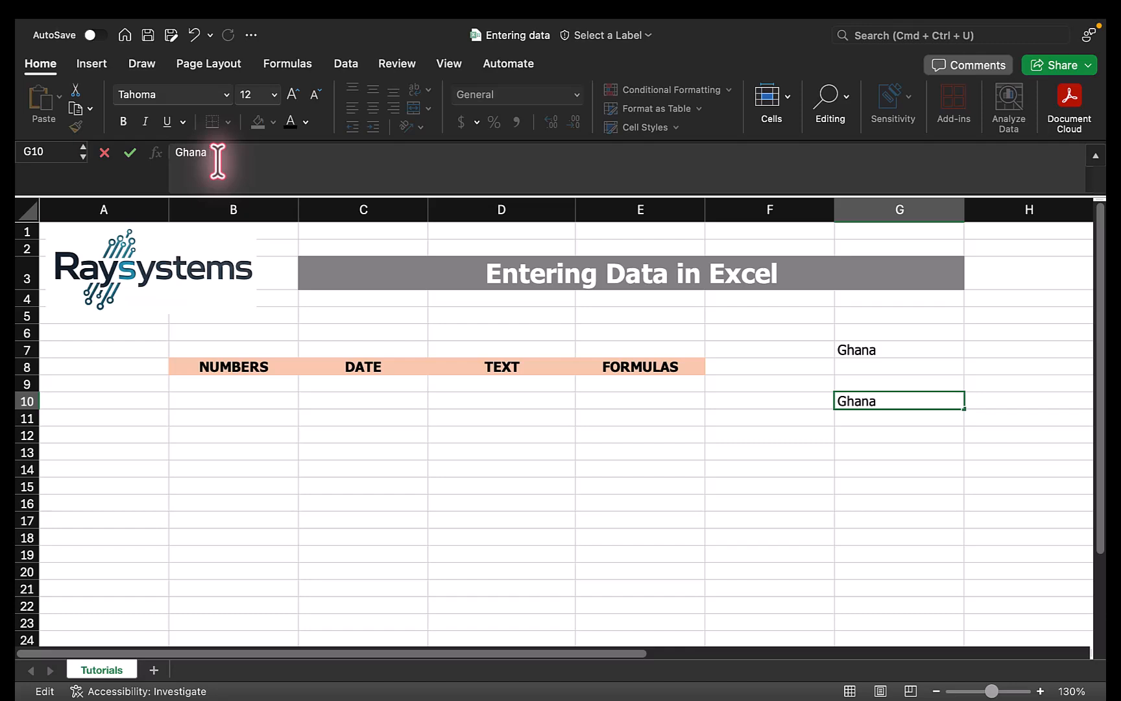
{"action": "type", "text": "Bar association"}
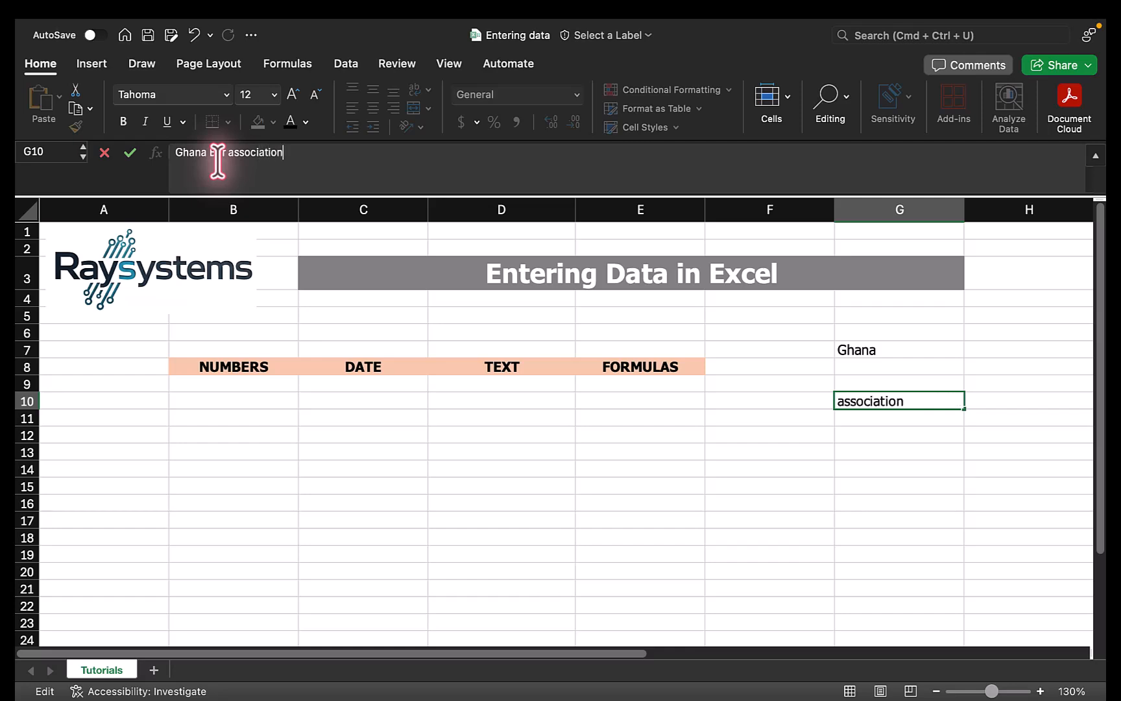
{"action": "key", "text": "Return"}
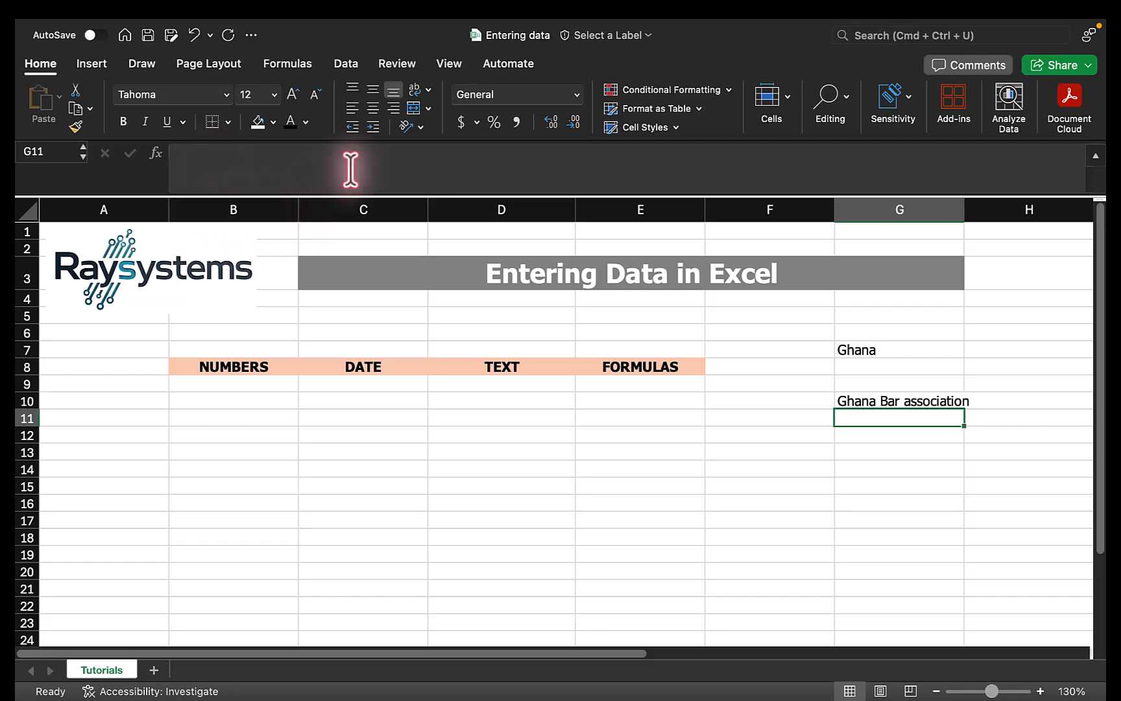
Step: Edit the text directly inside cell G7 to read Ghana Bar jAssociation
{"action": "left_click", "coordinate": [900, 352]}
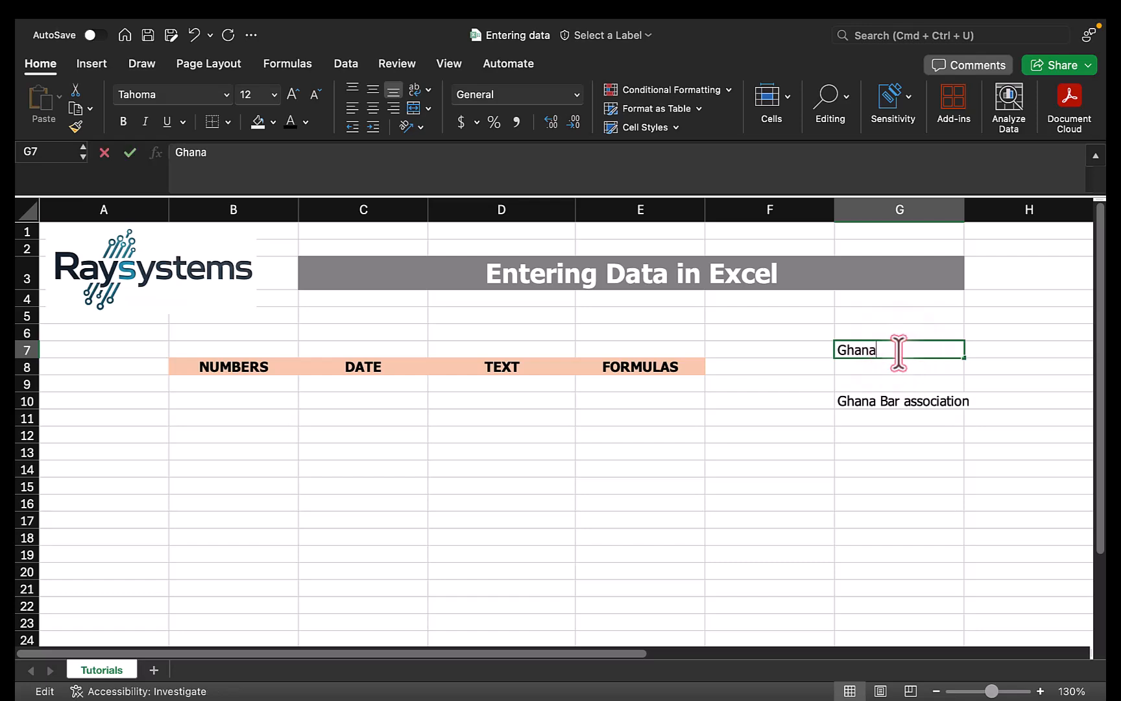
{"action": "double_click", "coordinate": [899, 353]}
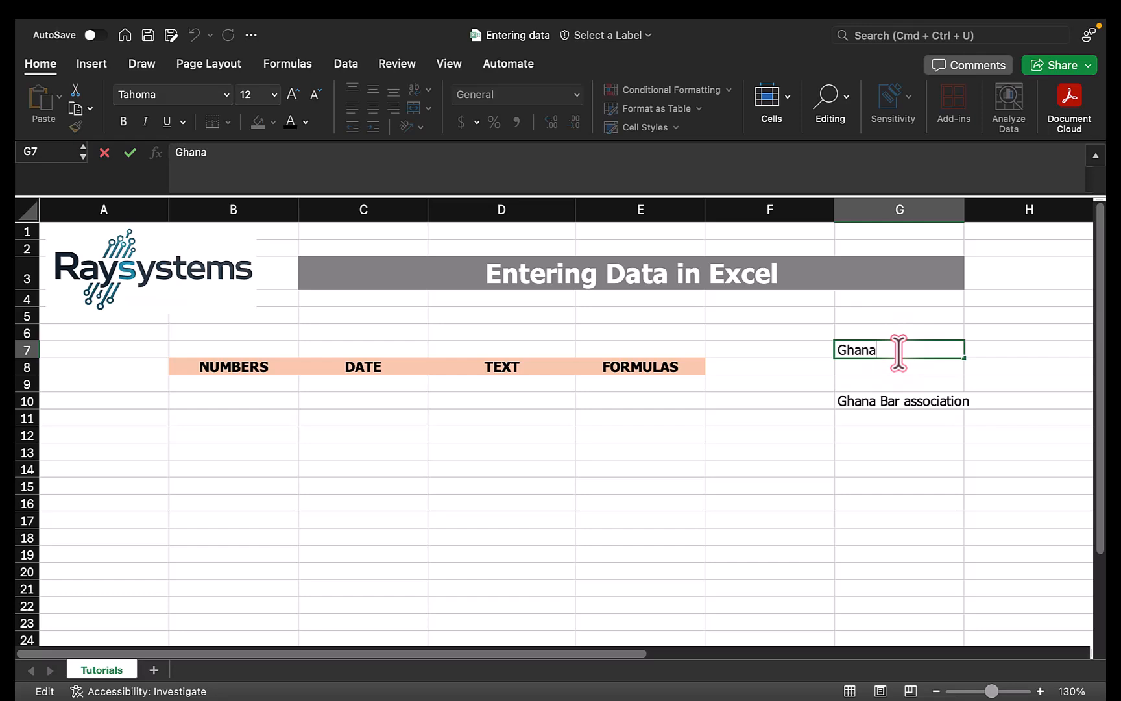
{"action": "type", "text": "bar"}
{"action": "key", "text": "BackSpace"}
{"action": "key", "text": "BackSpace"}
{"action": "type", "text": "Bar jAsso"}
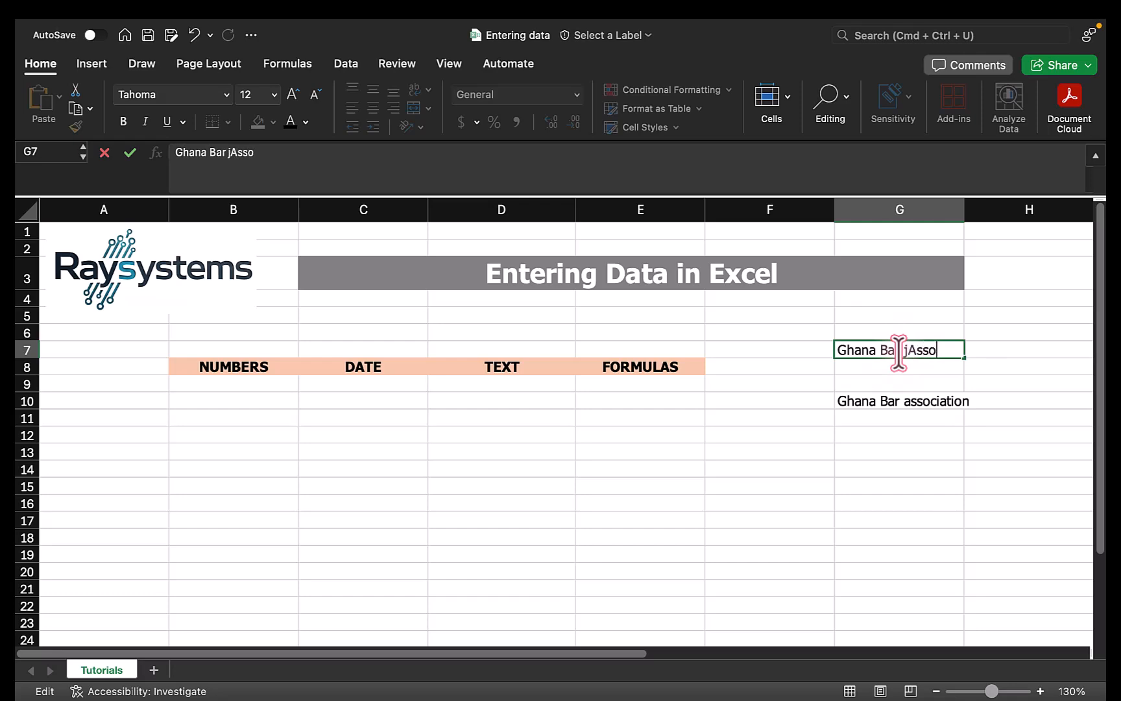
{"action": "type", "text": "ciation"}
{"action": "key", "text": "Return"}
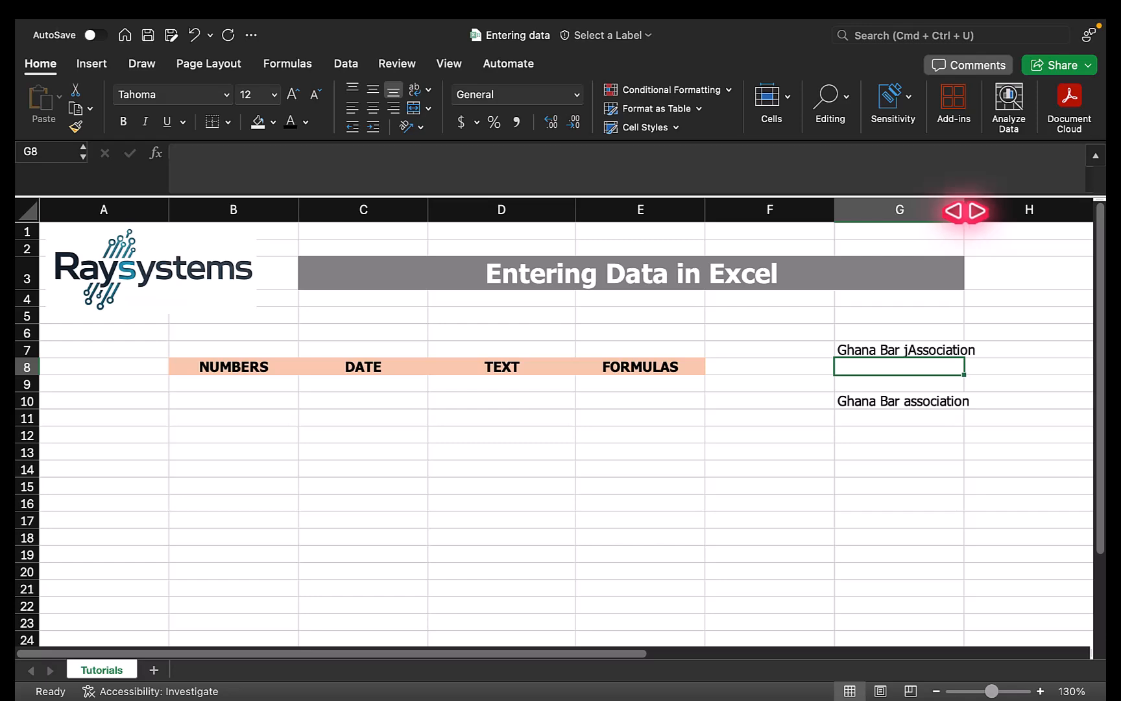
Step: Try widening column G to fit the text in G7 and G10, and restore its previous width
{"action": "left_click_drag", "start_coordinate": [964, 211], "coordinate": [979, 212]}
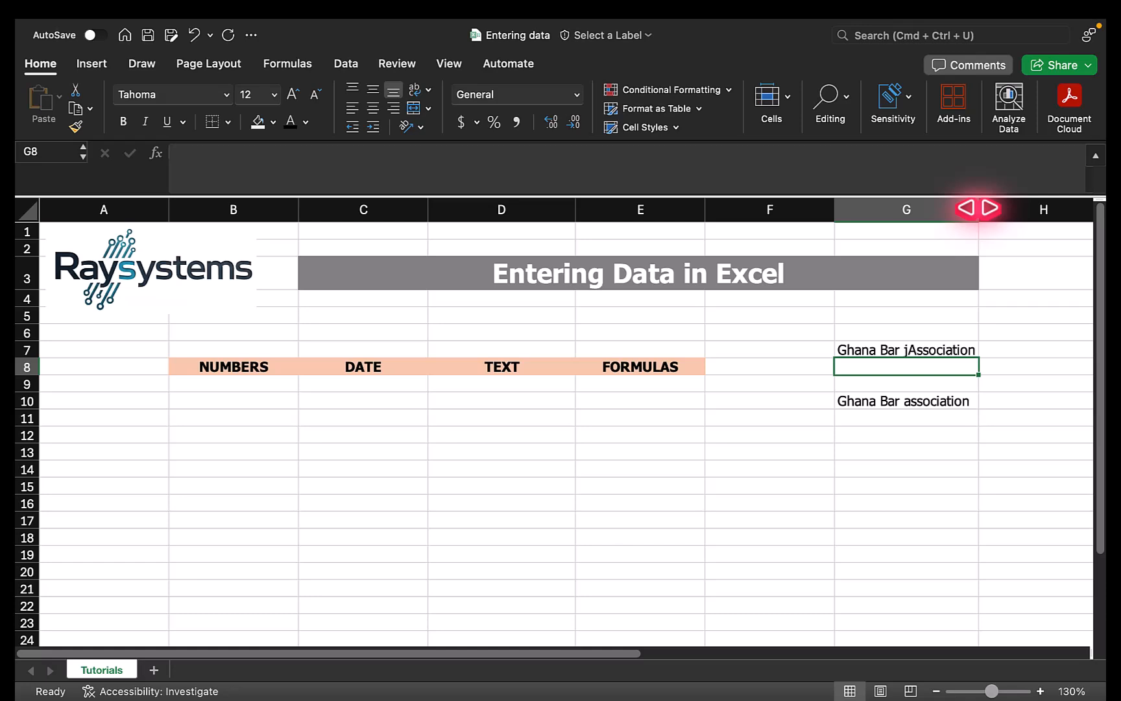
{"action": "left_click_drag", "start_coordinate": [978, 208], "coordinate": [993, 213]}
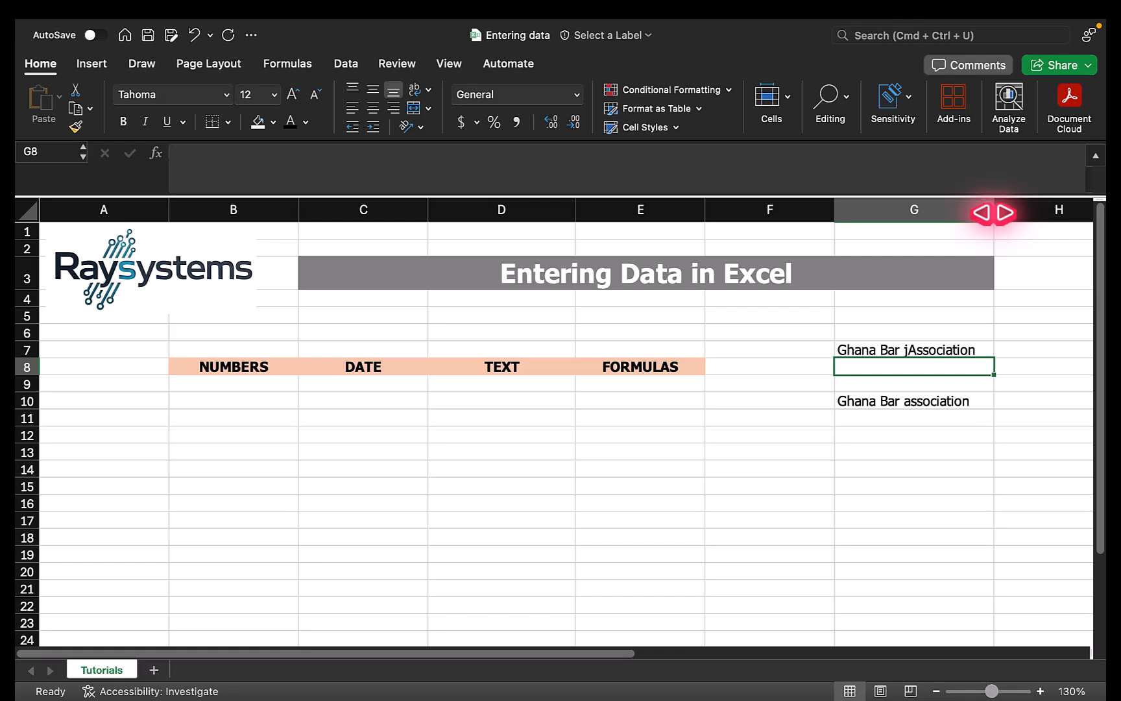
{"action": "left_click_drag", "start_coordinate": [994, 211], "coordinate": [964, 211]}
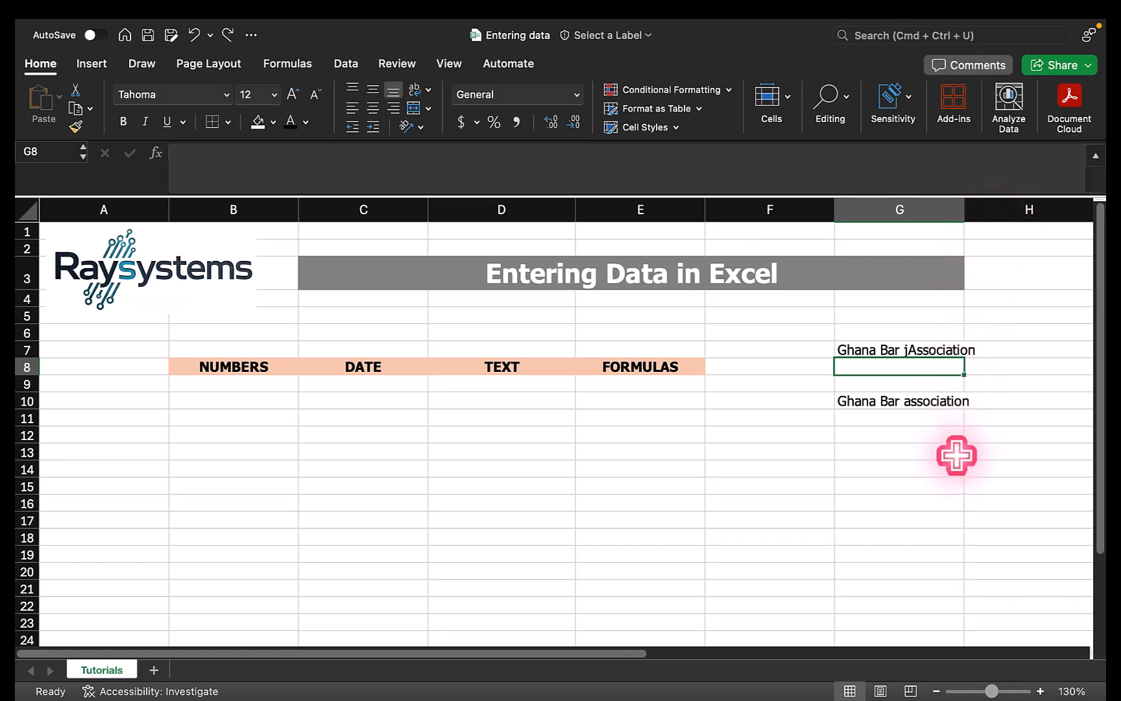
{"action": "left_click", "coordinate": [929, 479]}
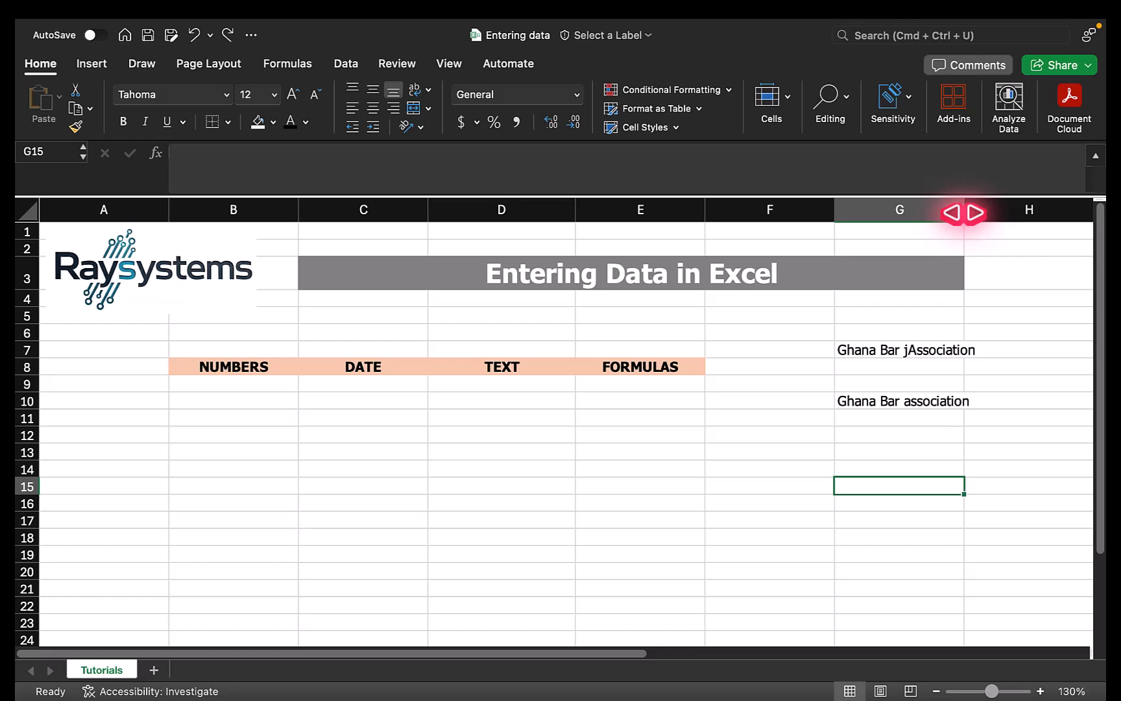
Step: AutoFit column E to its contents and widen column G slightly to fit the text in G7
{"action": "double_click", "coordinate": [705, 209]}
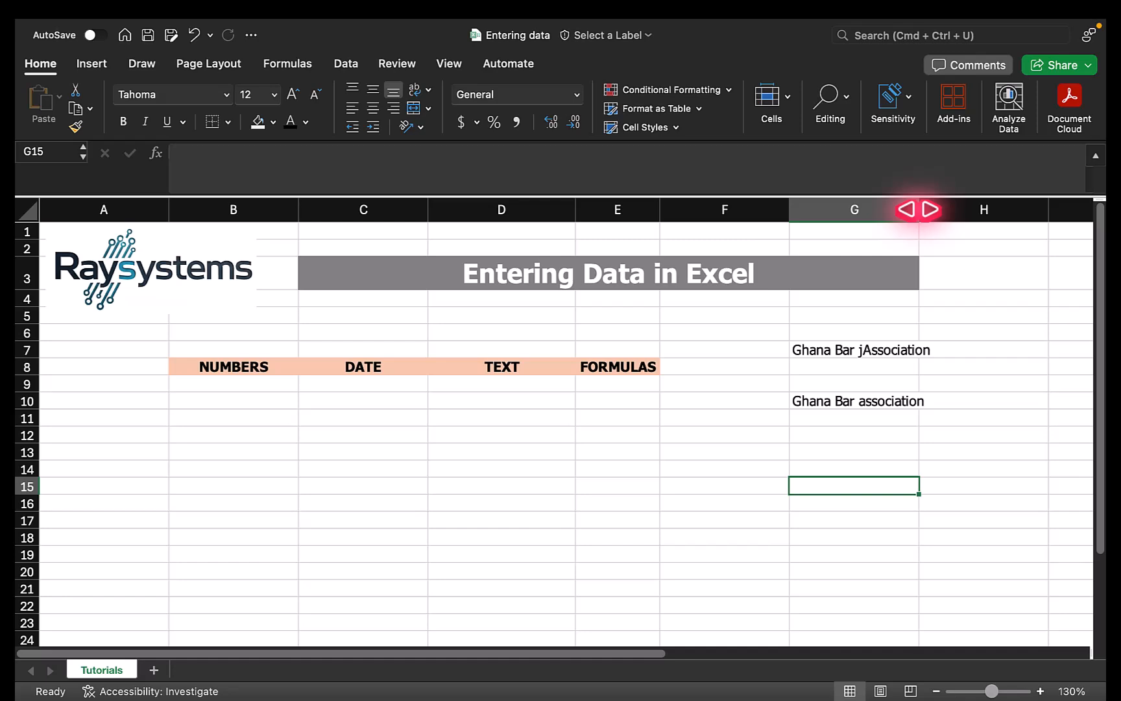
{"action": "left_click_drag", "start_coordinate": [919, 208], "coordinate": [936, 209]}
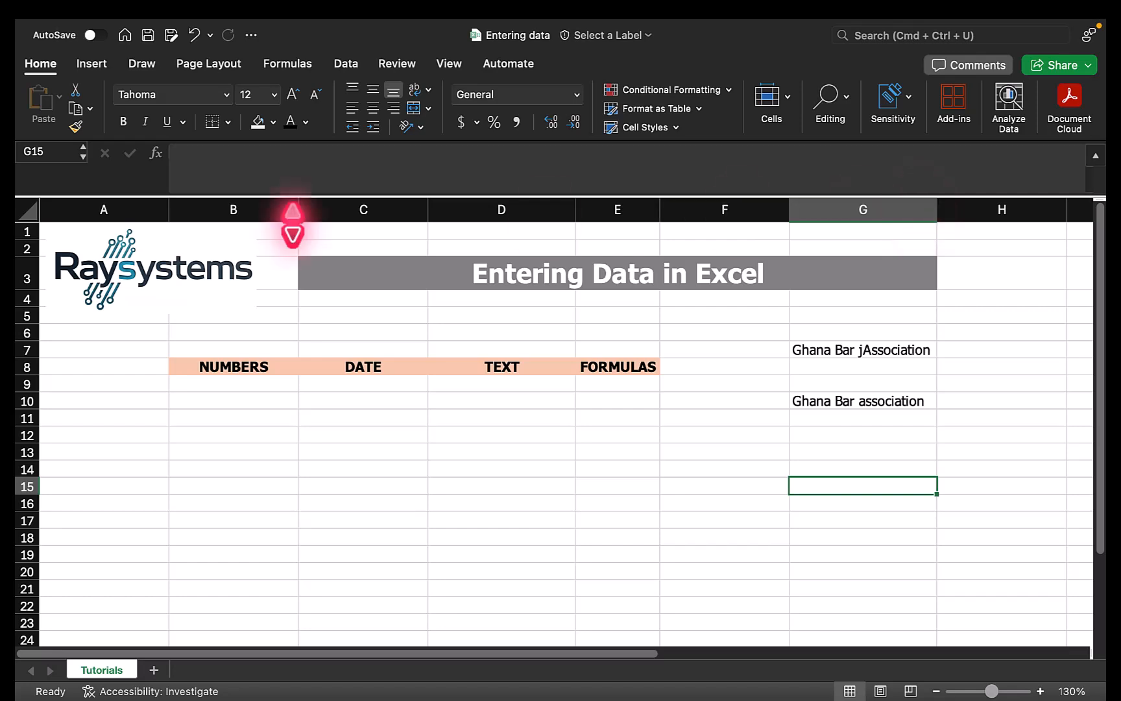
Step: AutoFit all columns of the sheet to their contents at once and undo the resizing
{"action": "left_click", "coordinate": [28, 209]}
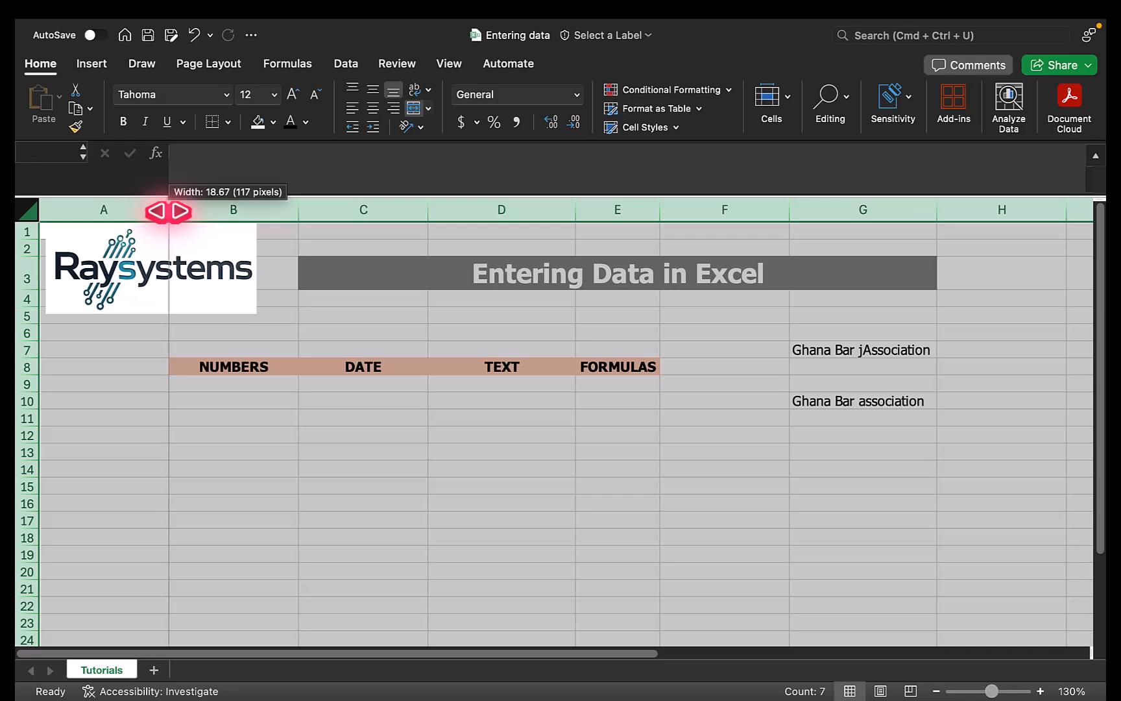
{"action": "double_click", "coordinate": [168, 211]}
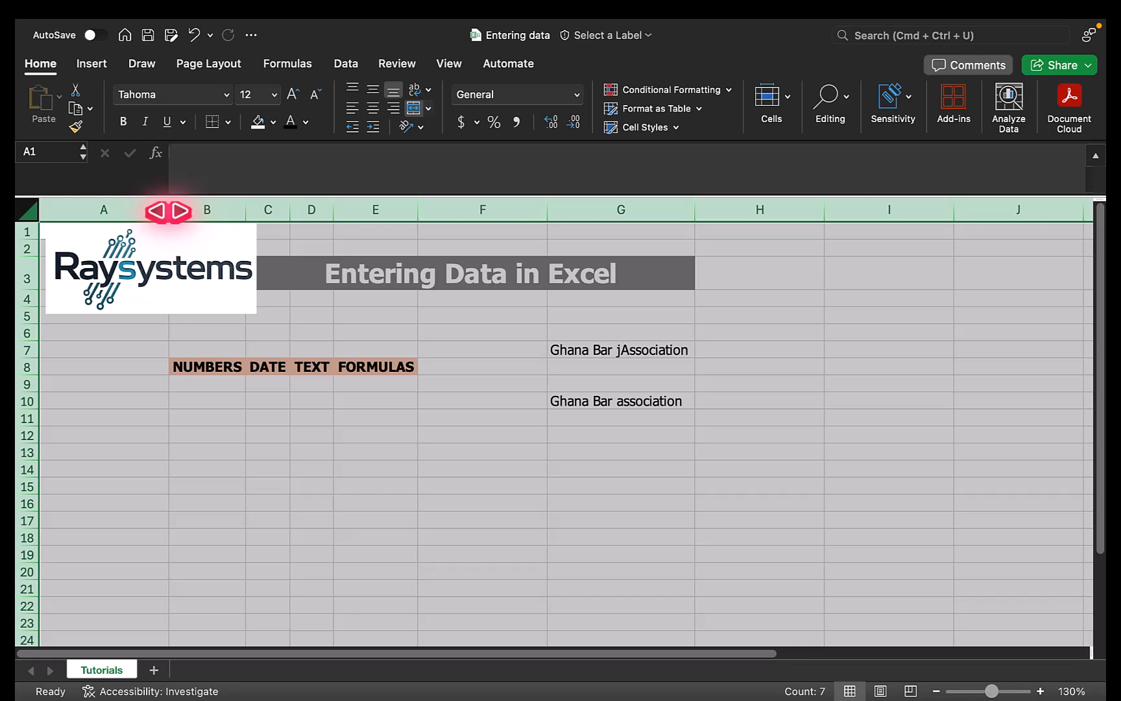
{"action": "key", "text": "super+z"}
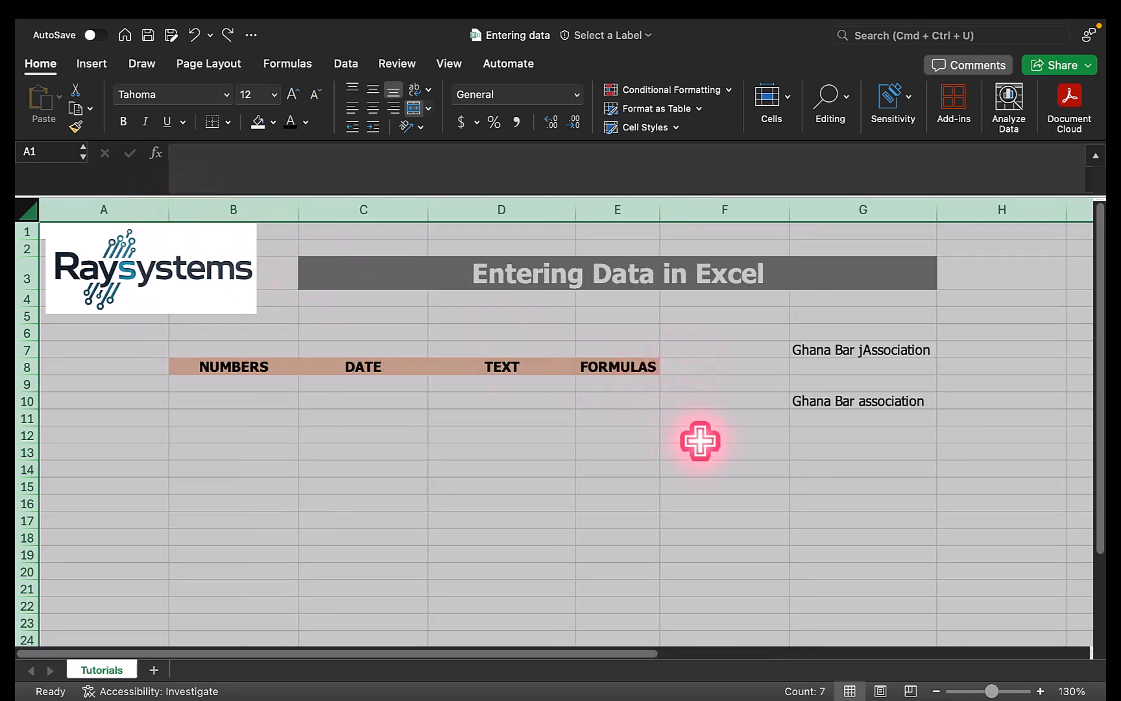
Step: Clear the contents of the cell range G6:G11
{"action": "left_click", "coordinate": [841, 465]}
{"action": "left_click_drag", "start_coordinate": [816, 375], "coordinate": [836, 411]}
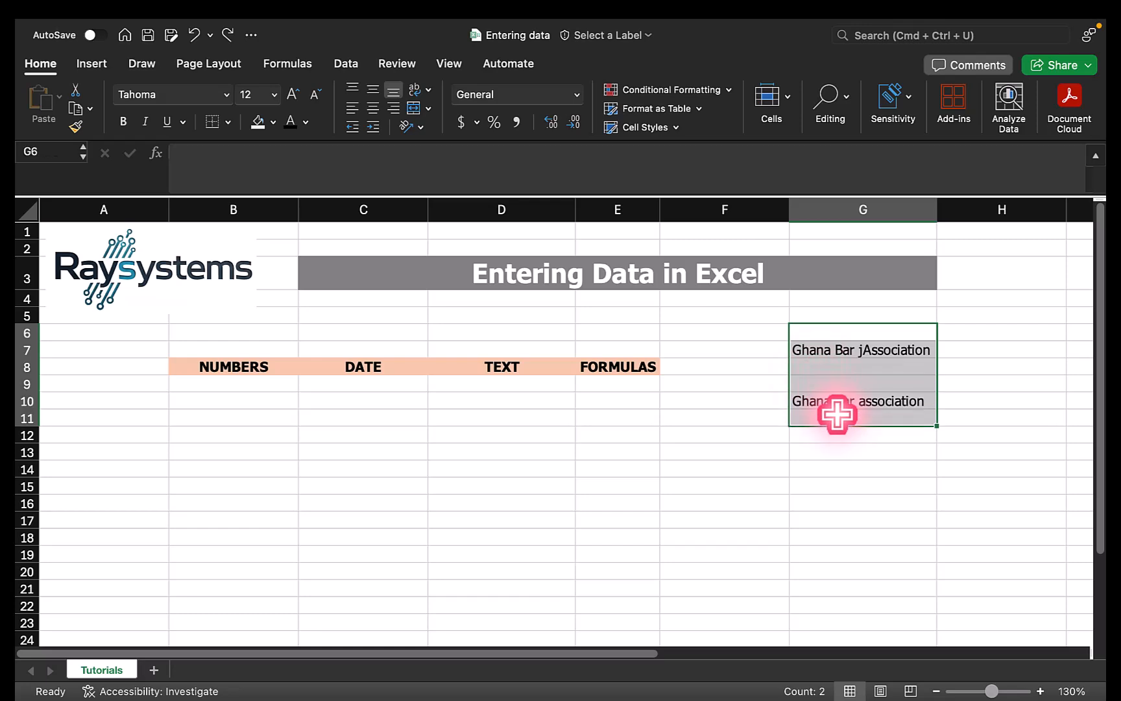
{"action": "key", "text": "Delete"}
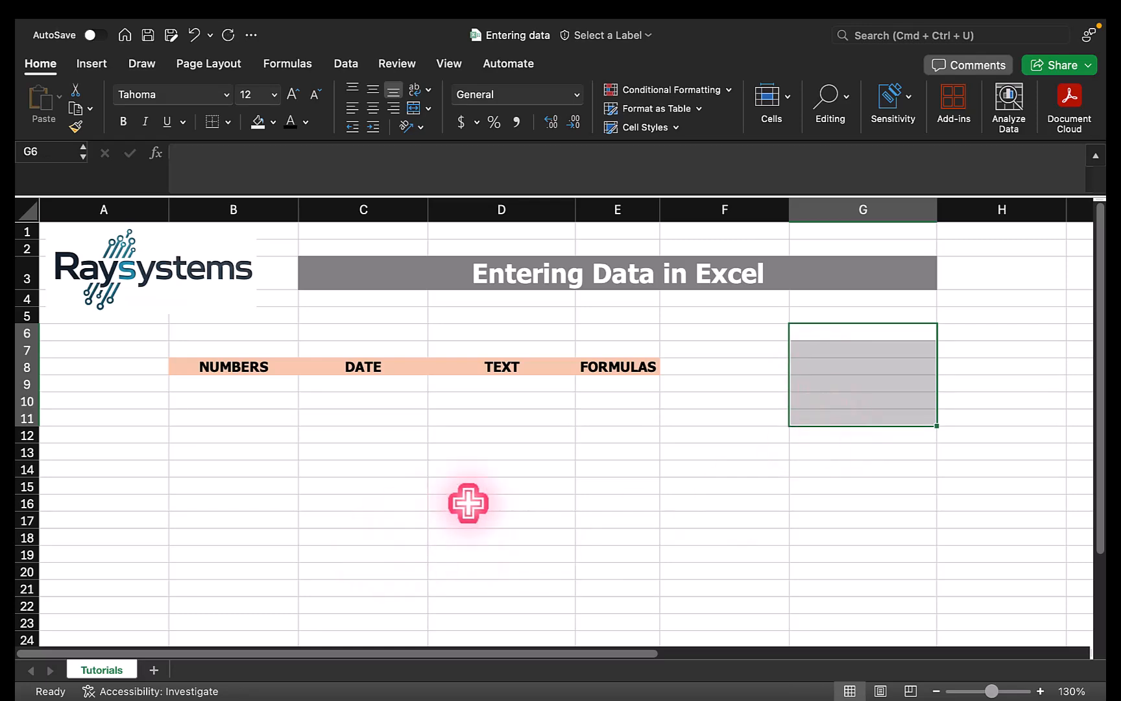
{"action": "left_click", "coordinate": [468, 503]}
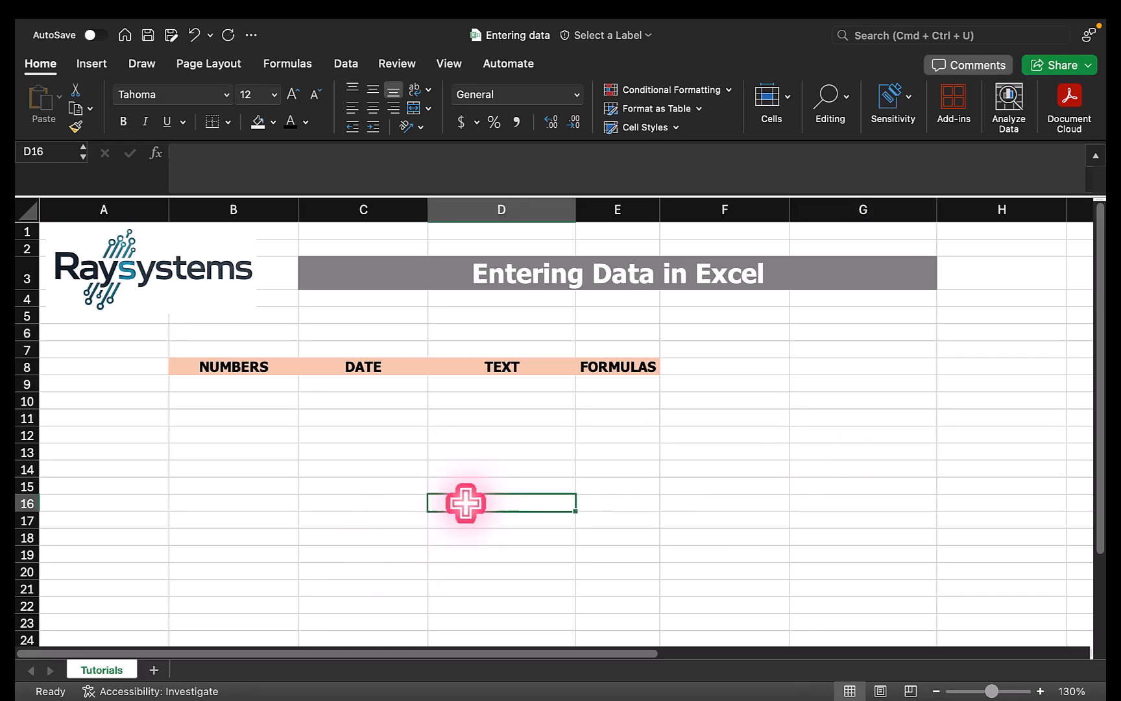
Step: Enter the numbers 0 and 1 in cells B9 and B10 under the NUMBERS heading
{"action": "left_click", "coordinate": [207, 388]}
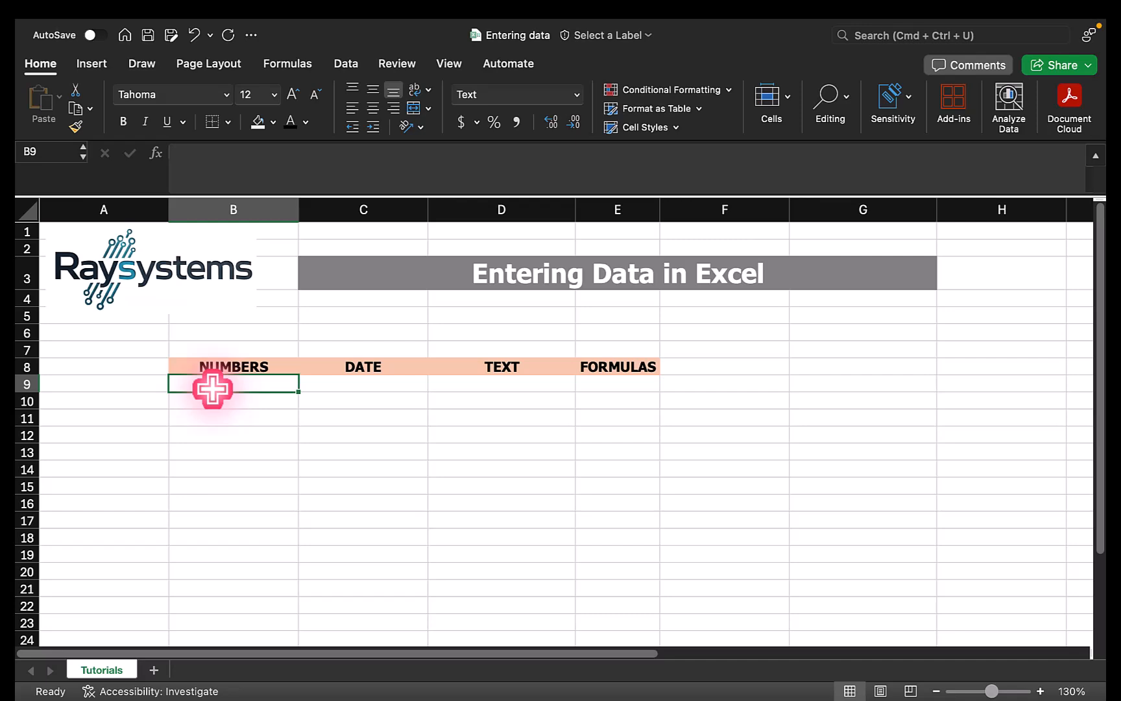
{"action": "type", "text": "0"}
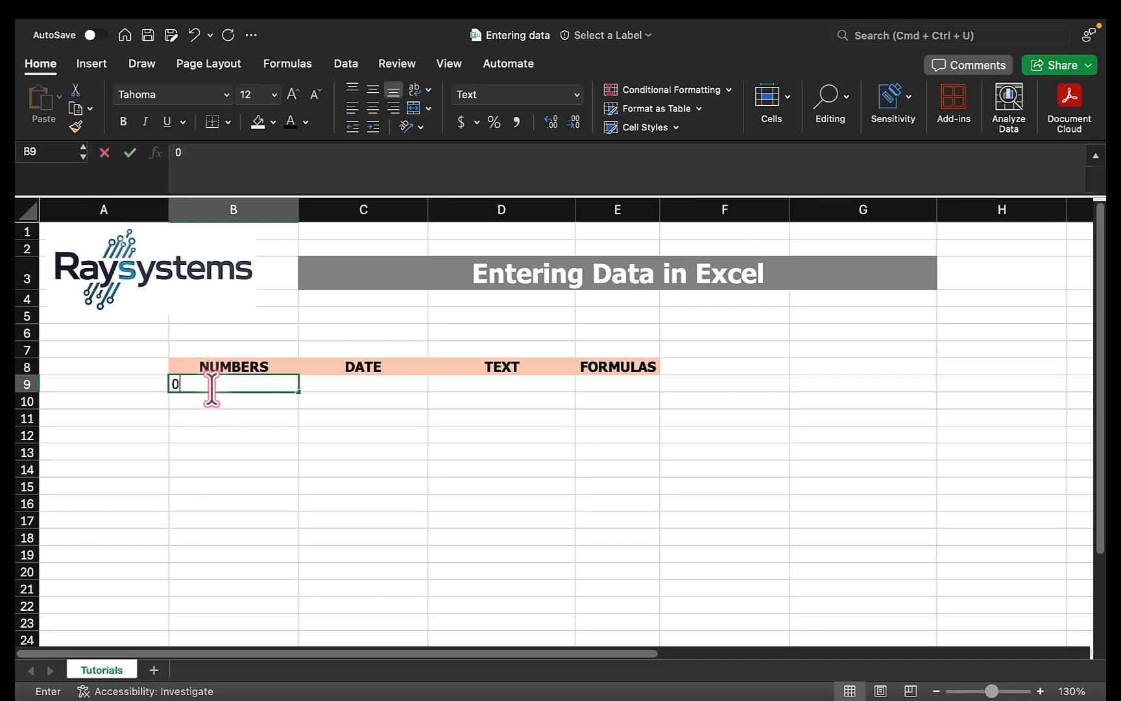
{"action": "key", "text": "Return"}
{"action": "type", "text": "1"}
{"action": "key", "text": "Return"}
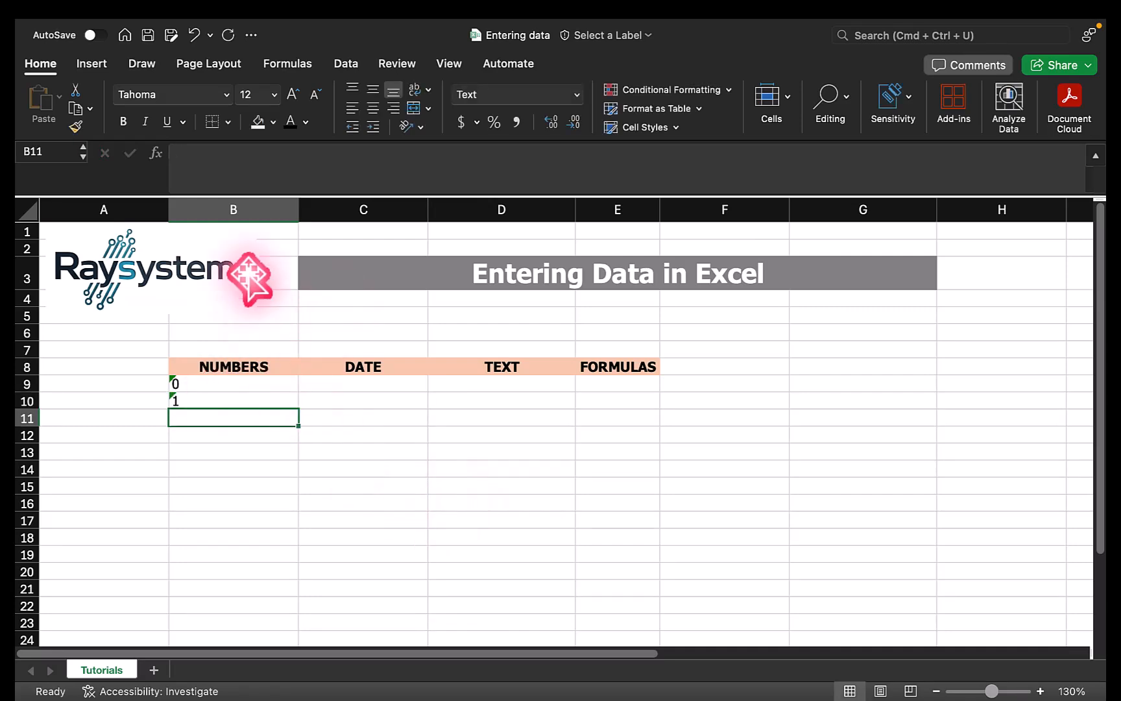
Step: Apply the General number format to column B and to all cells of the sheet
{"action": "left_click", "coordinate": [234, 207]}
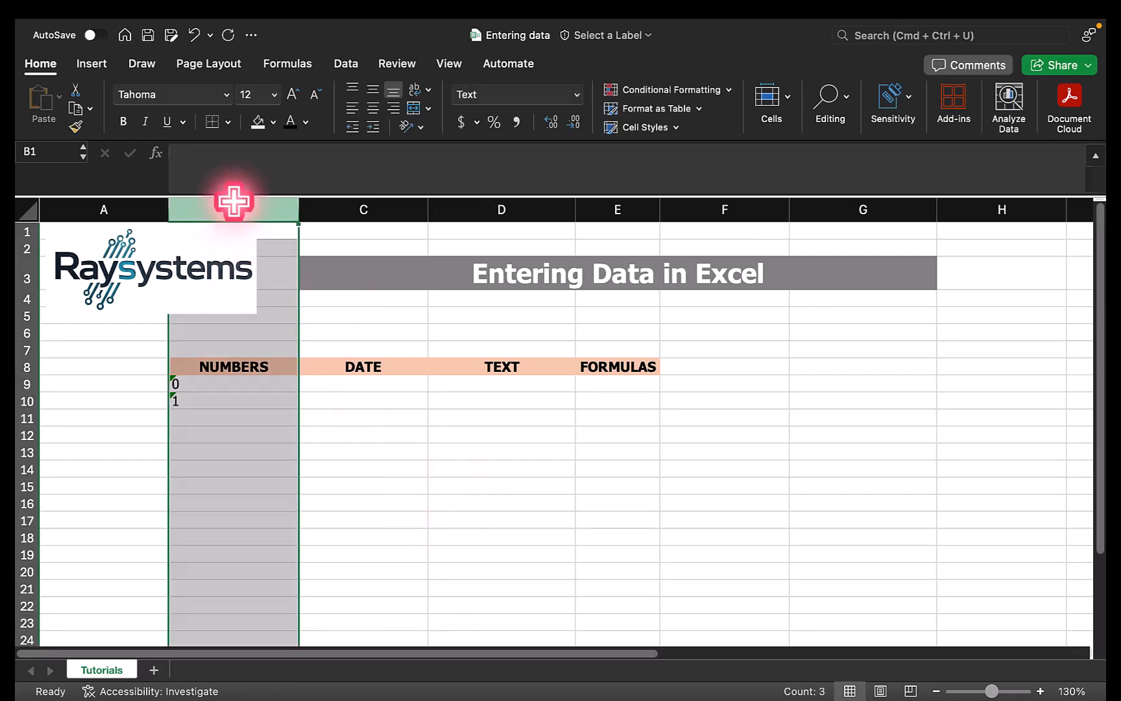
{"action": "left_click", "coordinate": [575, 93]}
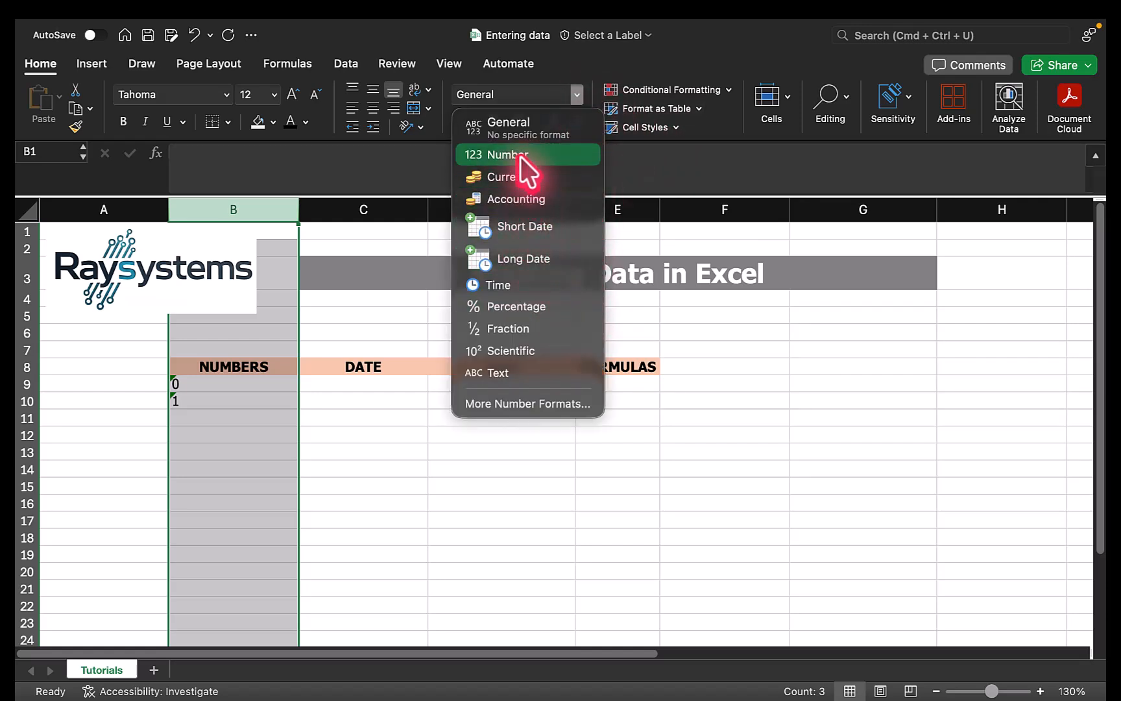
{"action": "left_click", "coordinate": [513, 131]}
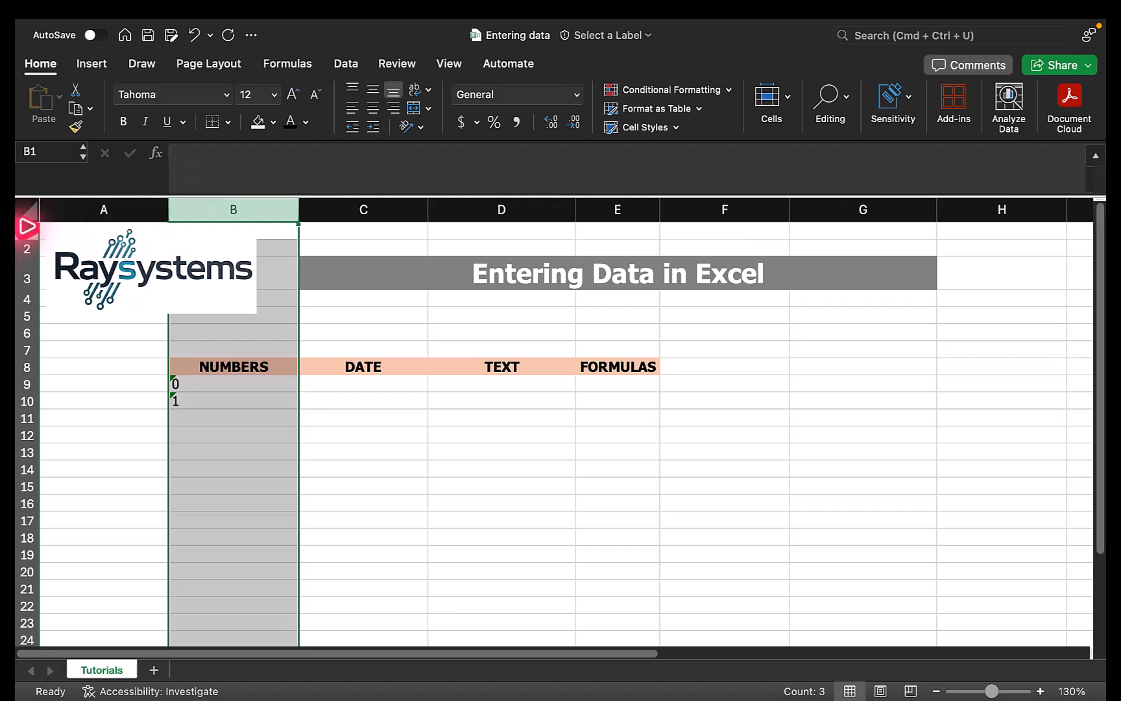
{"action": "left_click", "coordinate": [26, 210]}
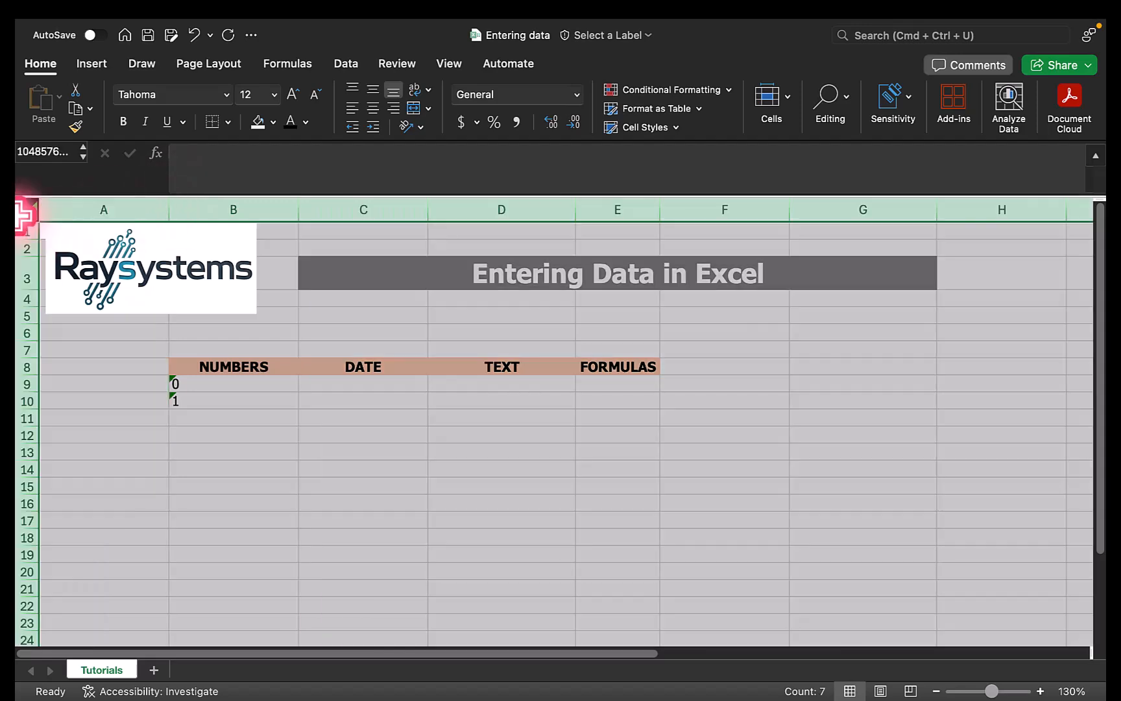
{"action": "left_click", "coordinate": [556, 94]}
{"action": "left_click", "coordinate": [578, 94]}
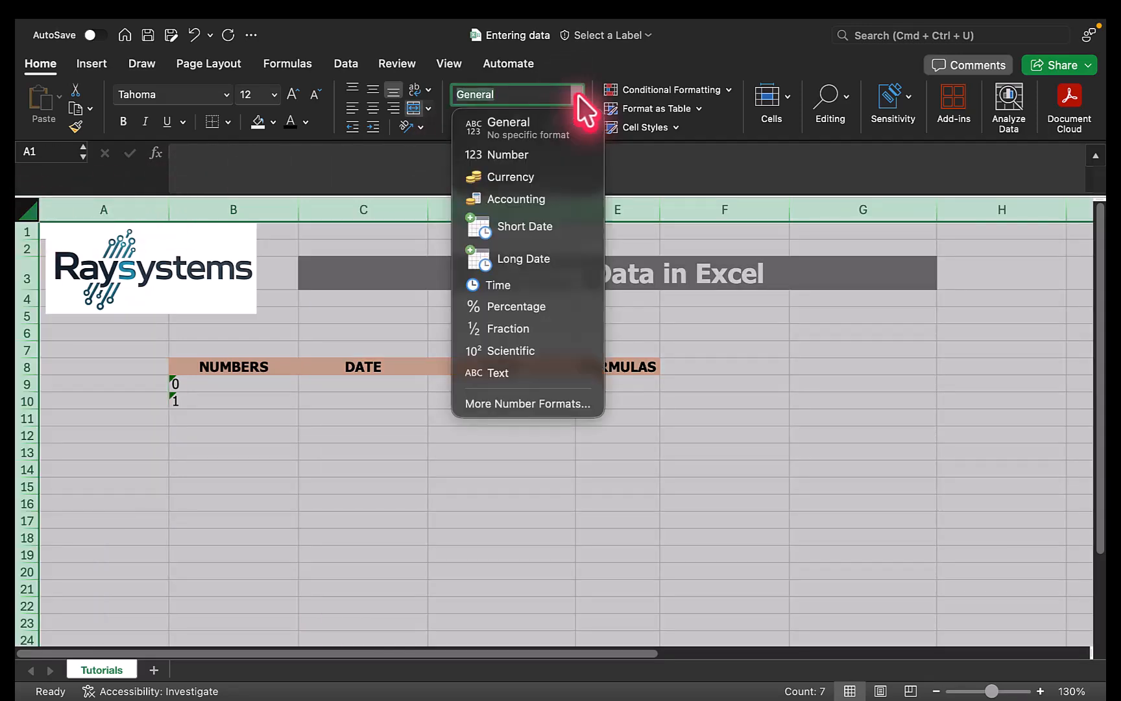
{"action": "left_click", "coordinate": [539, 128]}
{"action": "left_click", "coordinate": [443, 415]}
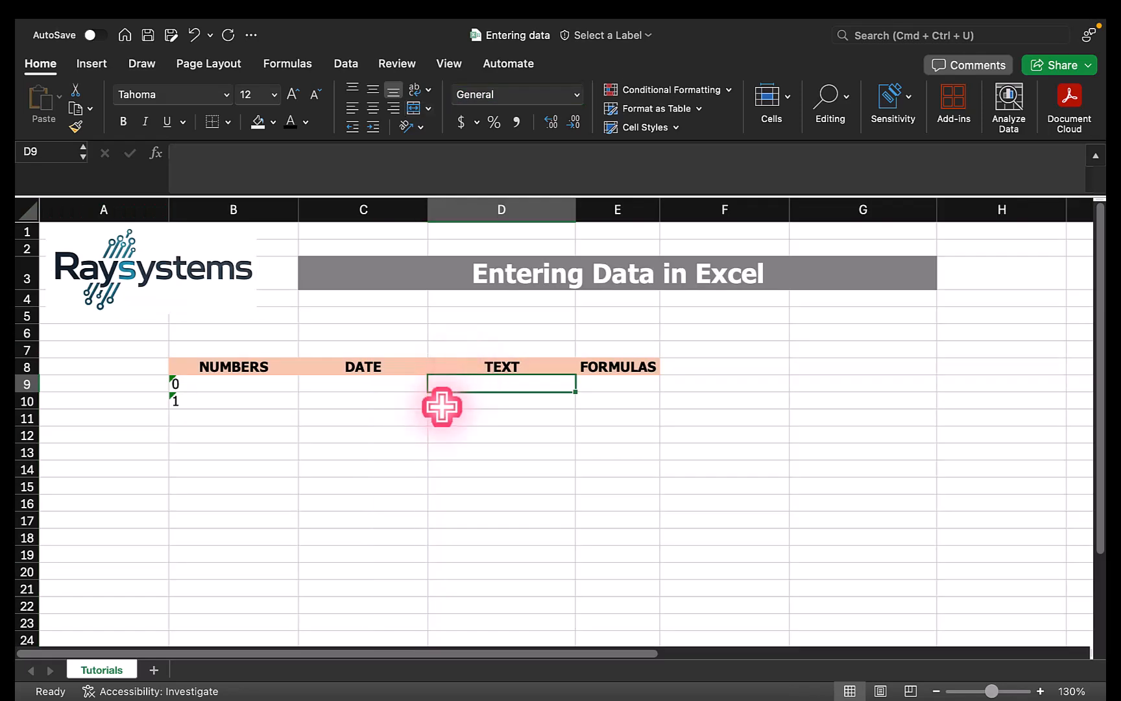
{"action": "left_click", "coordinate": [371, 415]}
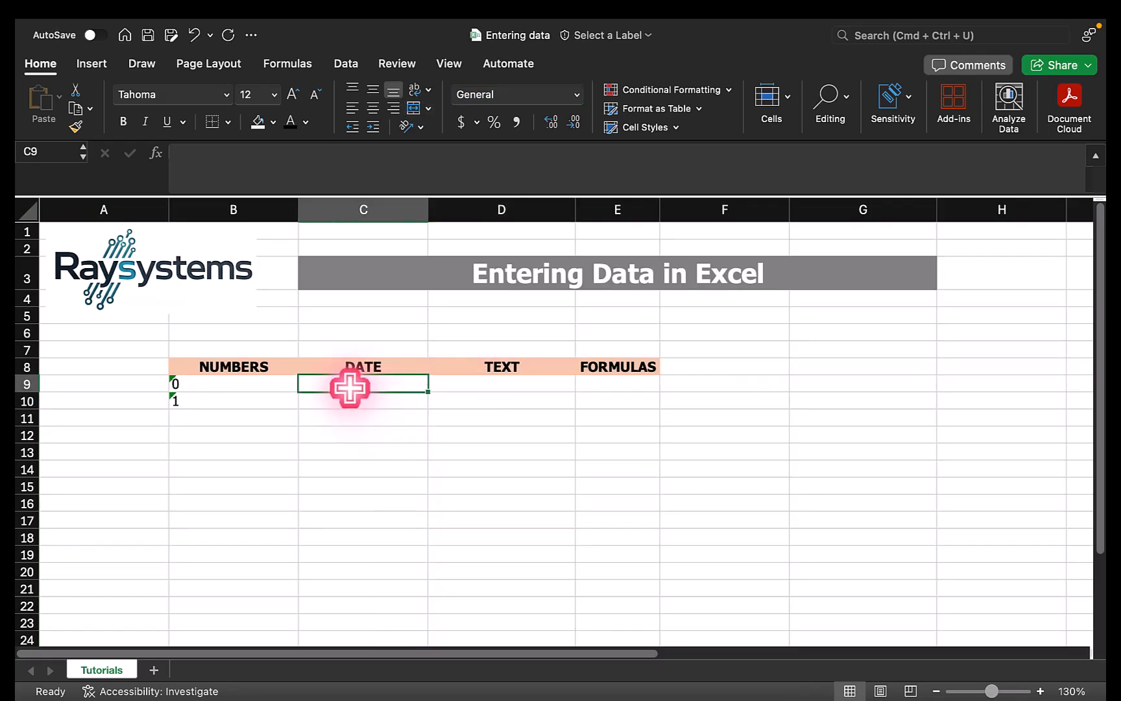
{"action": "left_click", "coordinate": [361, 453]}
Step: Clear the contents of cells B9 and B10 under the NUMBERS heading
{"action": "left_click_drag", "start_coordinate": [243, 383], "coordinate": [246, 395]}
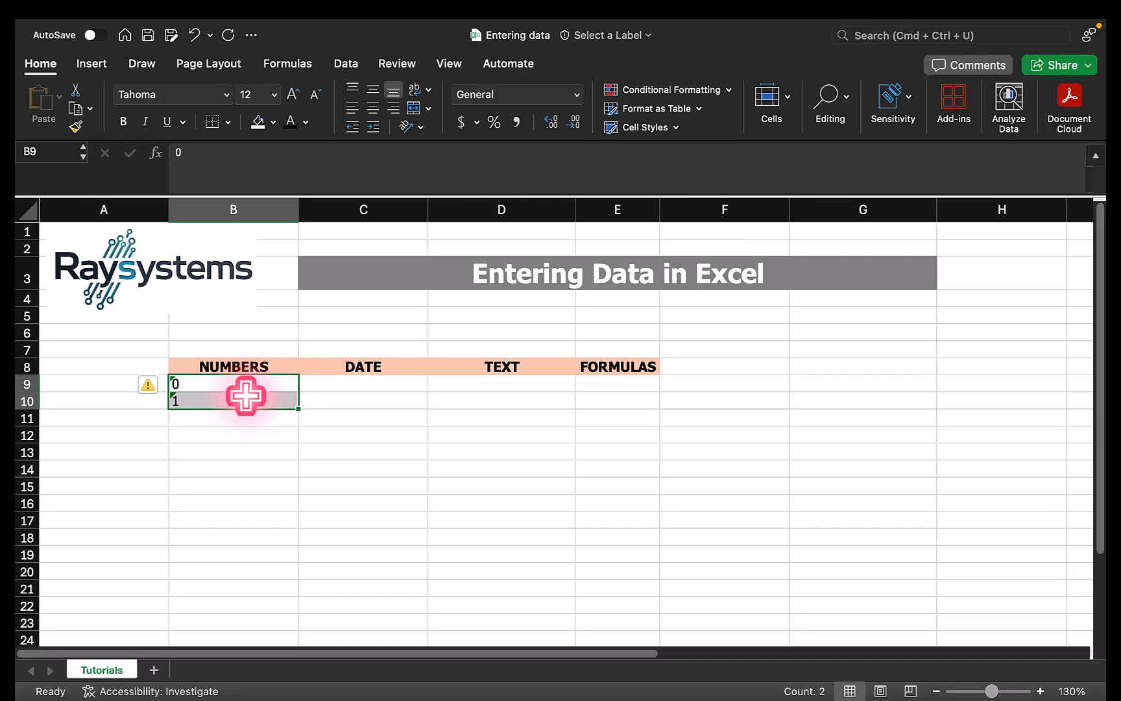
{"action": "key", "text": "Delete"}
{"action": "left_click", "coordinate": [348, 473]}
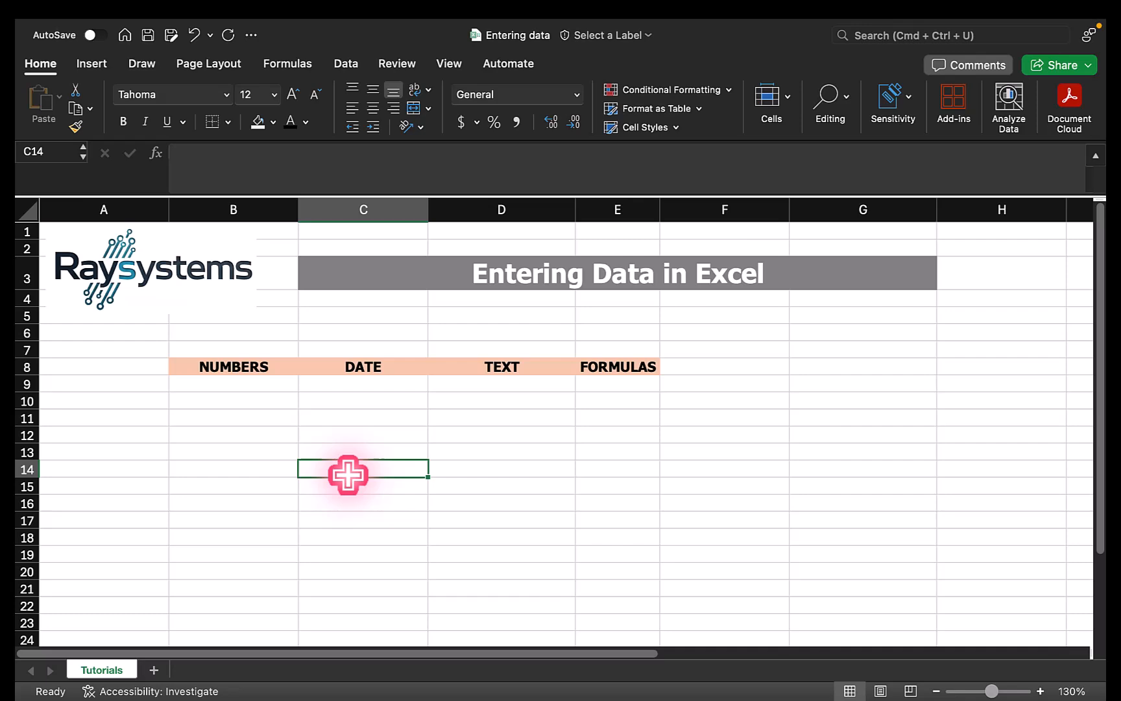
Step: Enter the numbers 0, 1, 20 and 100 in cells B9 to B12 under the NUMBERS heading
{"action": "left_click", "coordinate": [228, 387]}
{"action": "type", "text": "0"}
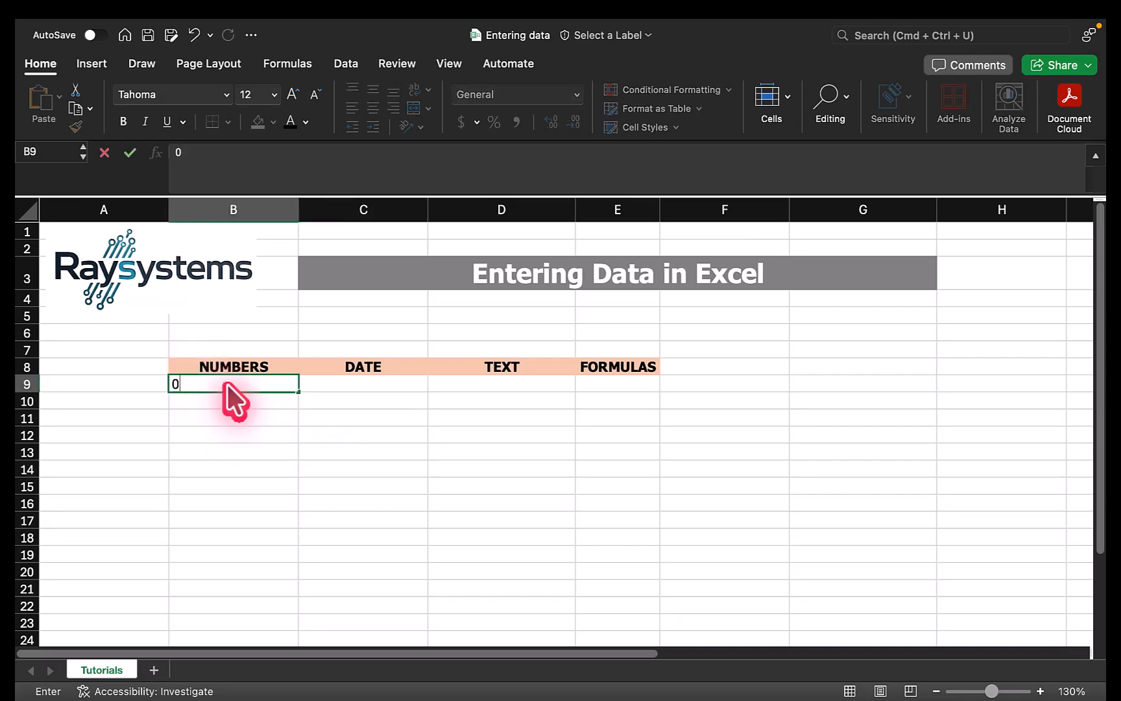
{"action": "key", "text": "Return"}
{"action": "type", "text": "1"}
{"action": "key", "text": "Return"}
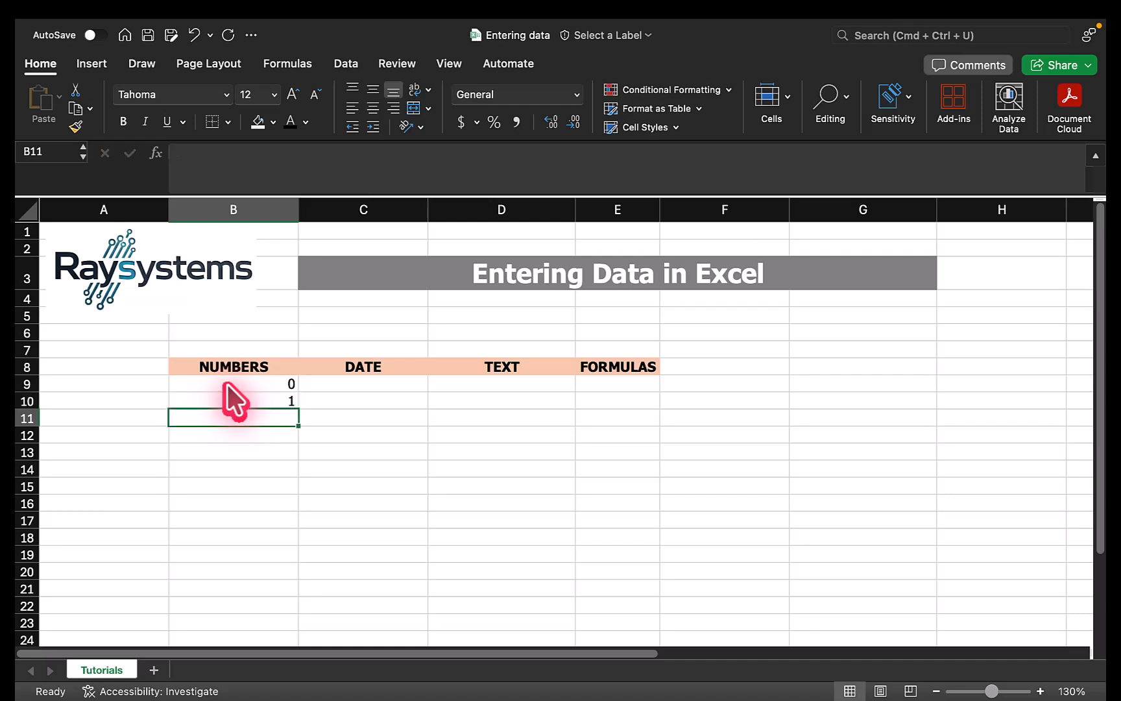
{"action": "type", "text": "20"}
{"action": "key", "text": "Return"}
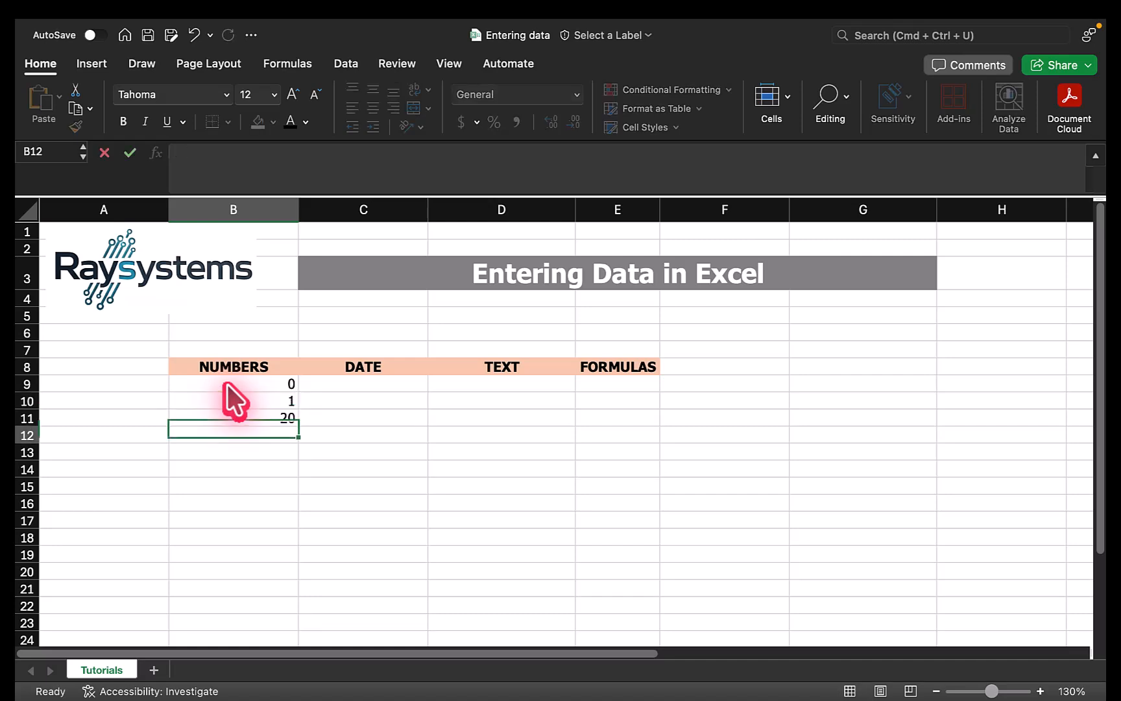
{"action": "type", "text": "100"}
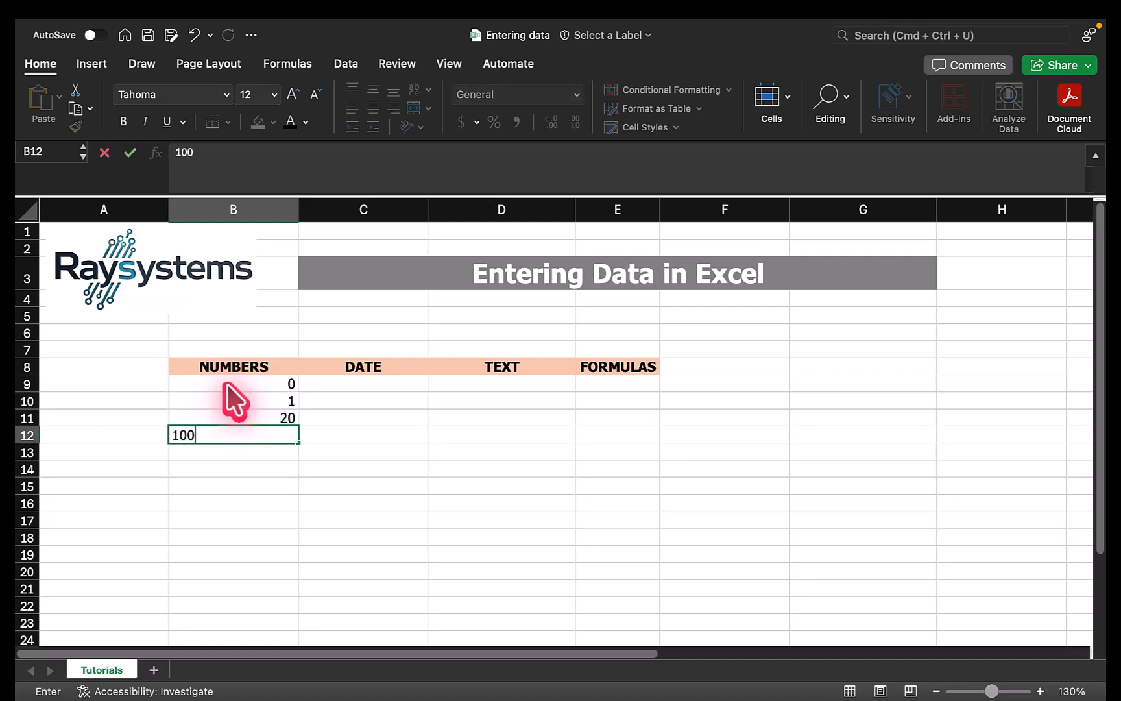
{"action": "key", "text": "Return"}
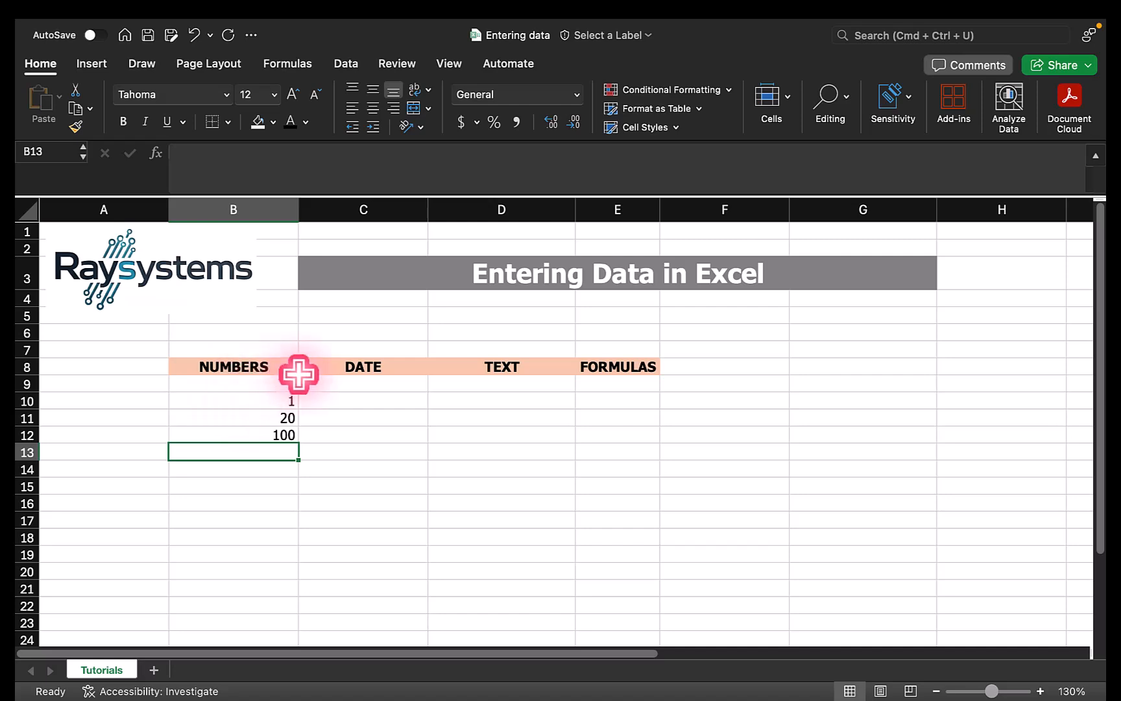
{"action": "left_click_drag", "start_coordinate": [283, 383], "coordinate": [283, 448]}
{"action": "left_click", "coordinate": [275, 487]}
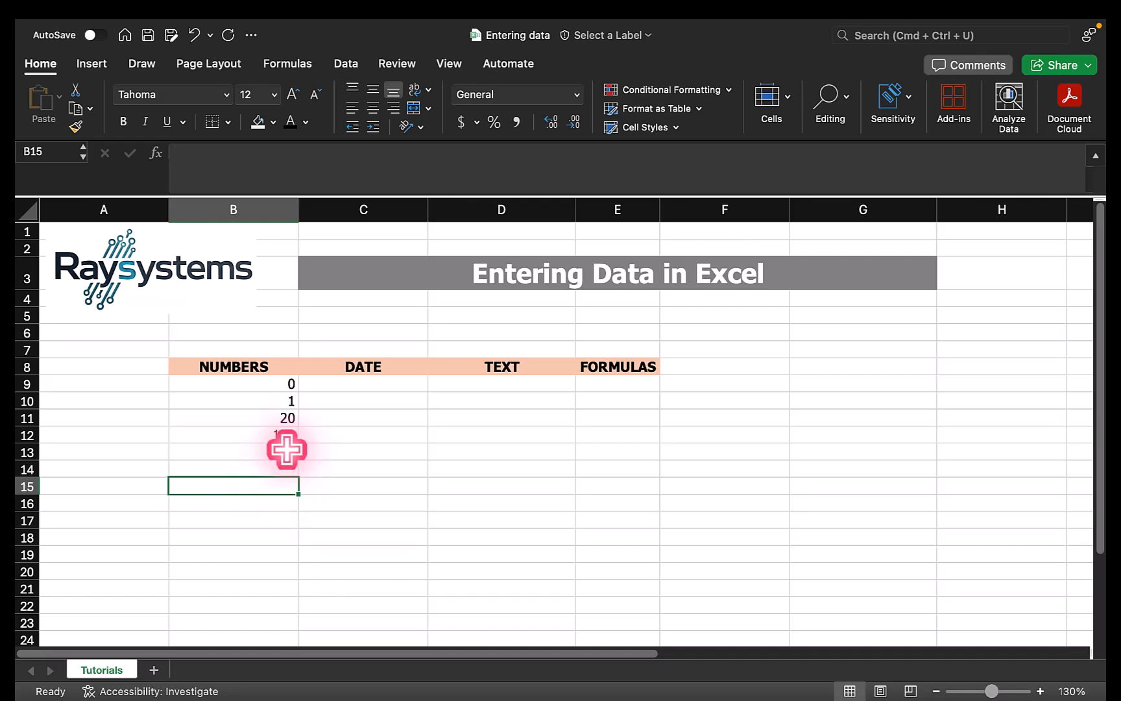
Step: Enter the date 28/10/2025 in cell C9 under the DATE heading
{"action": "left_click", "coordinate": [360, 384]}
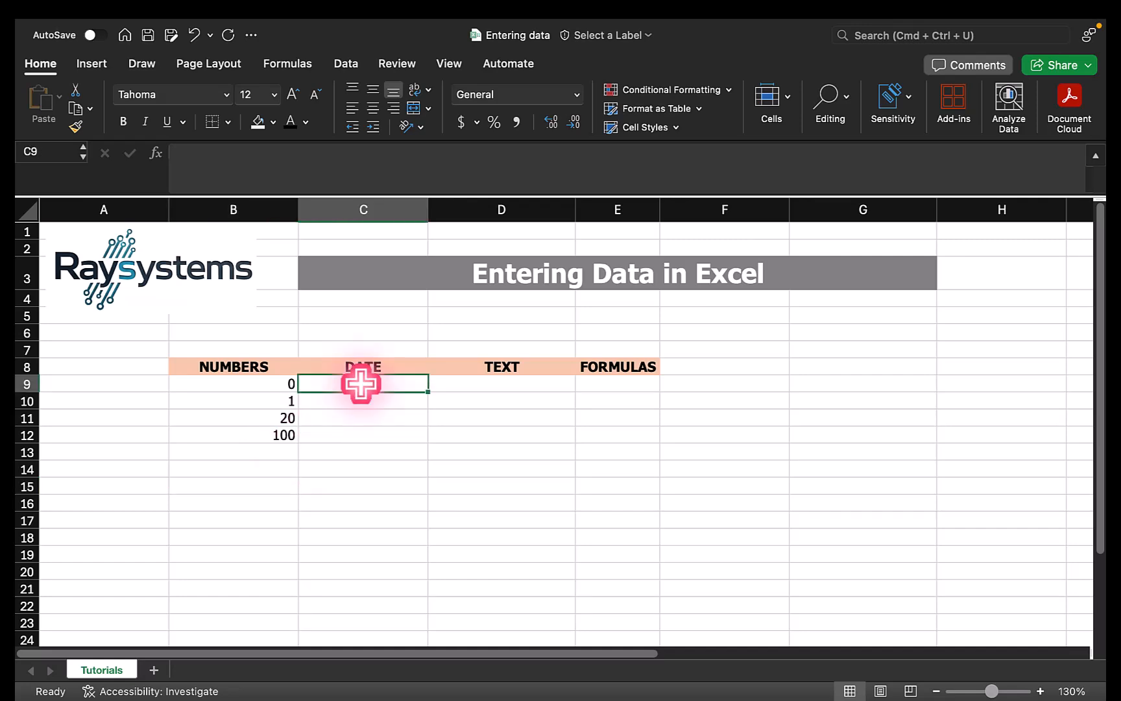
{"action": "type", "text": "2"}
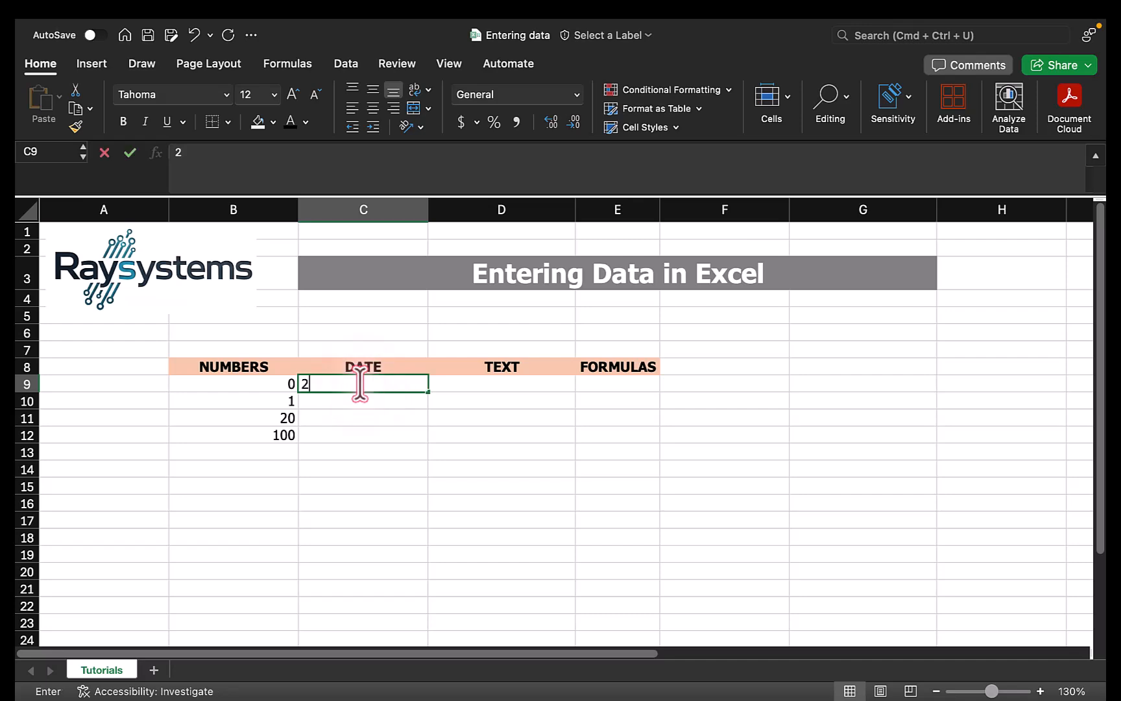
{"action": "type", "text": "8/1"}
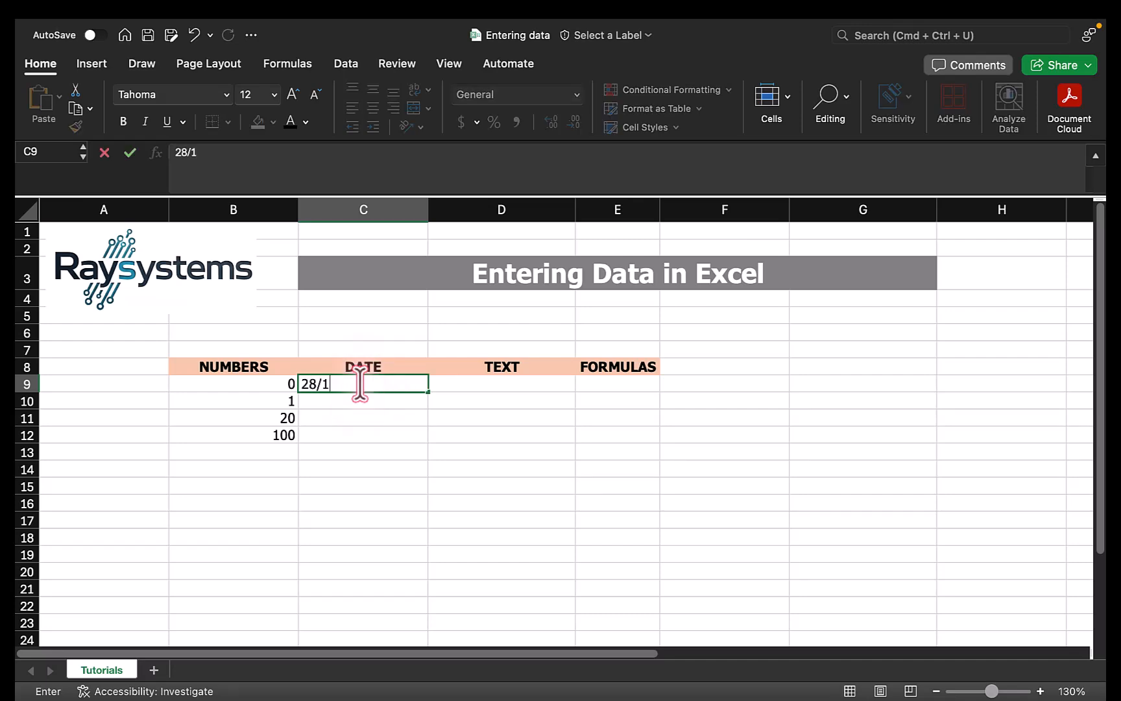
{"action": "type", "text": "0/2025"}
{"action": "key", "text": "Return"}
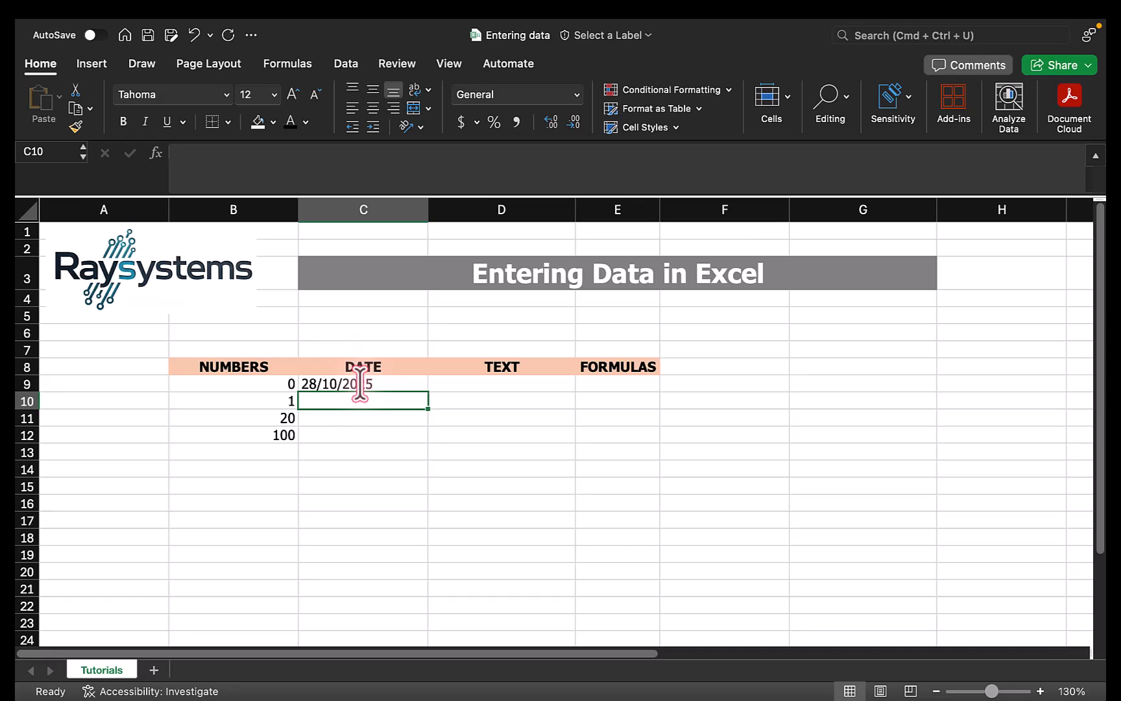
{"action": "left_click", "coordinate": [402, 443]}
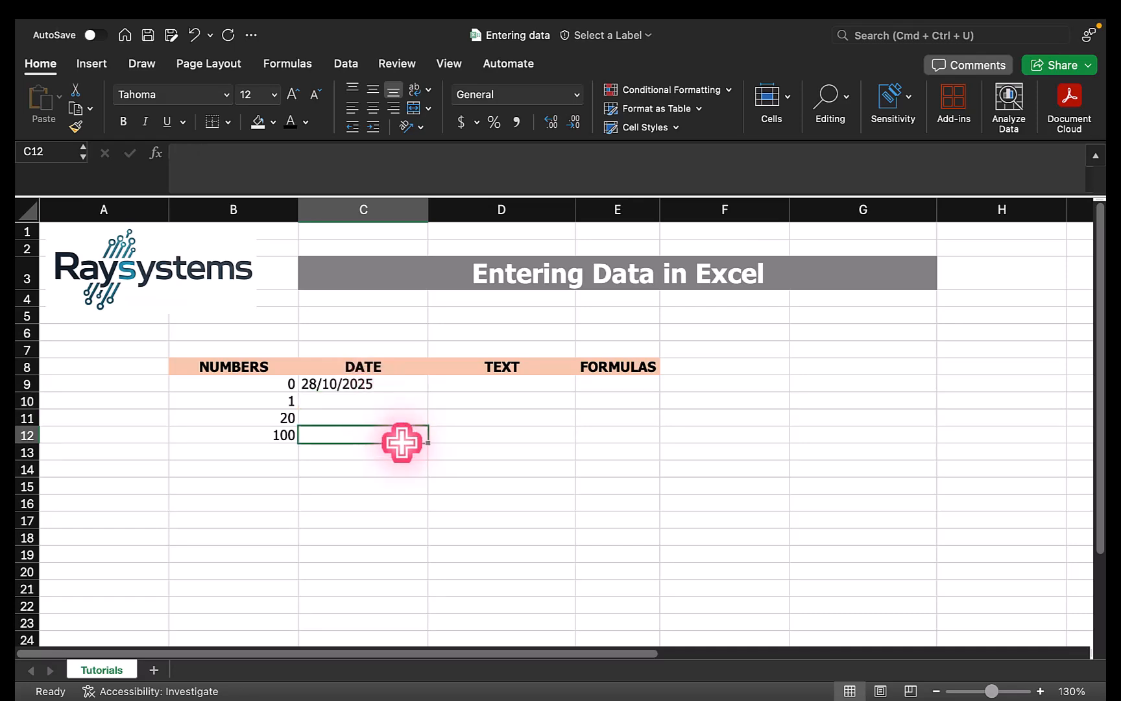
Step: Enter Monday, Ghana and a person's first name in cells D9 to D11 under the TEXT heading
{"action": "left_click", "coordinate": [482, 388]}
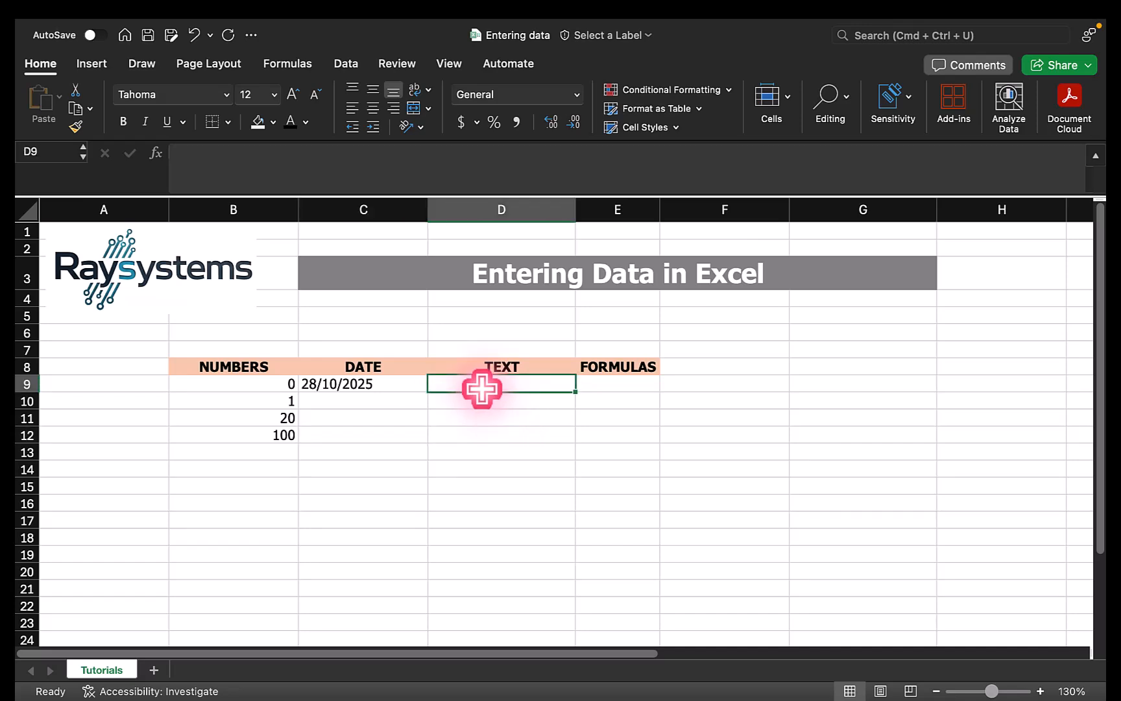
{"action": "type", "text": "Monday"}
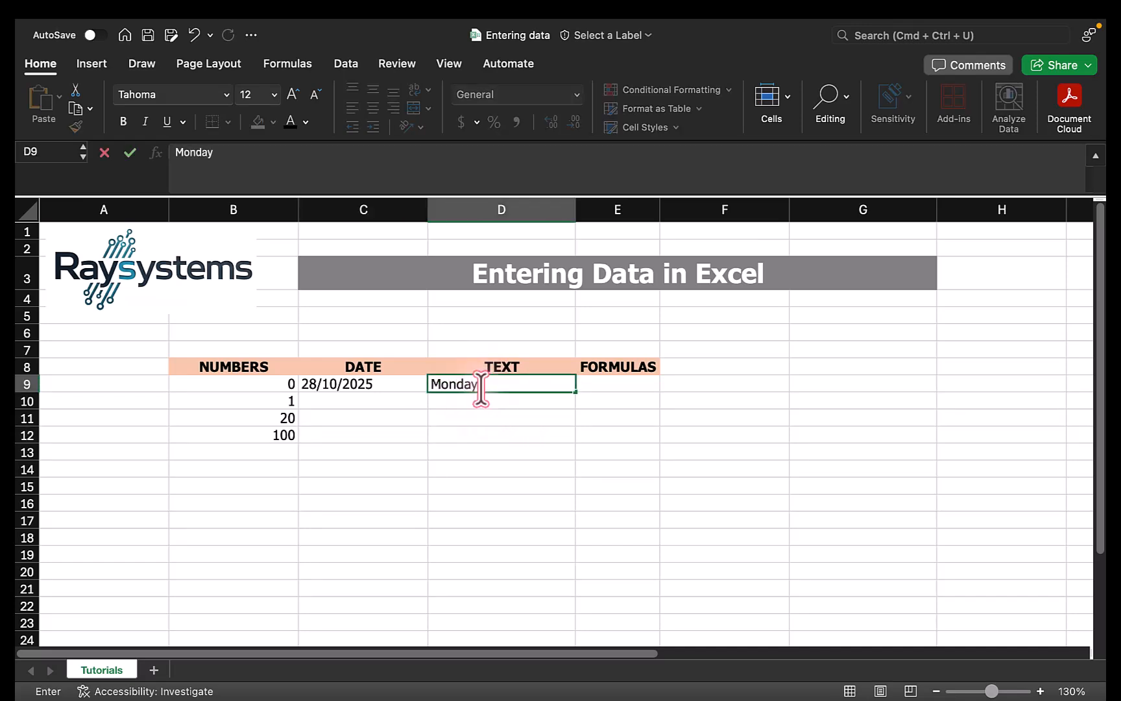
{"action": "key", "text": "Return"}
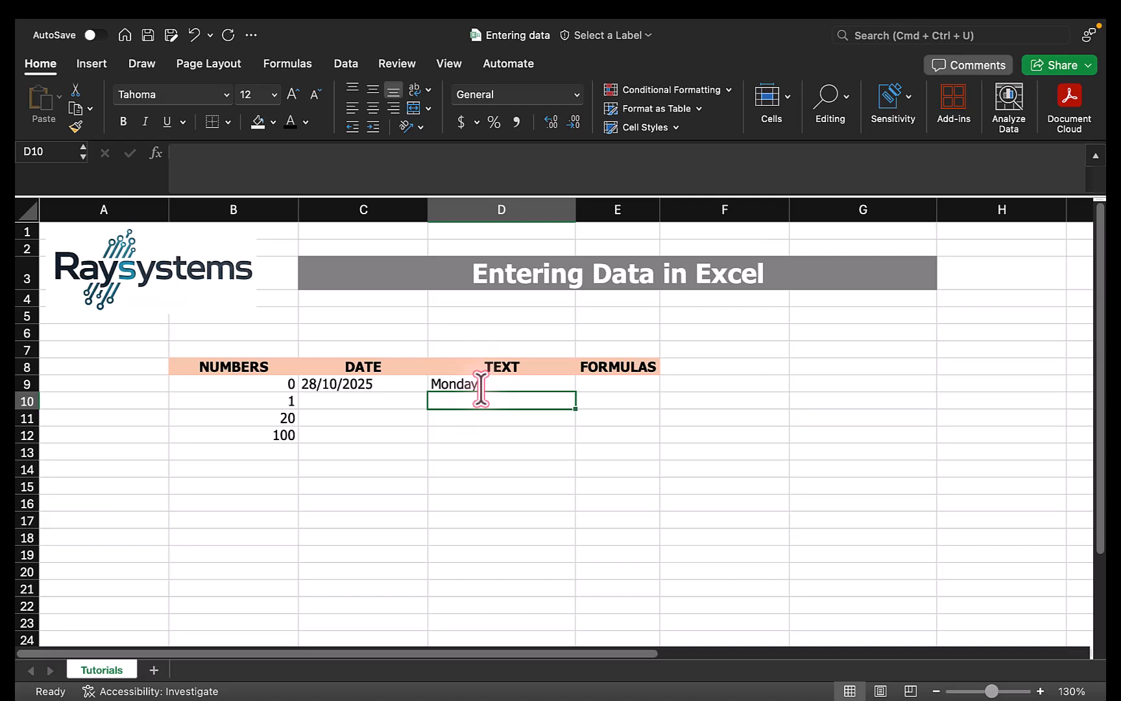
{"action": "type", "text": "Ghana"}
{"action": "key", "text": "Return"}
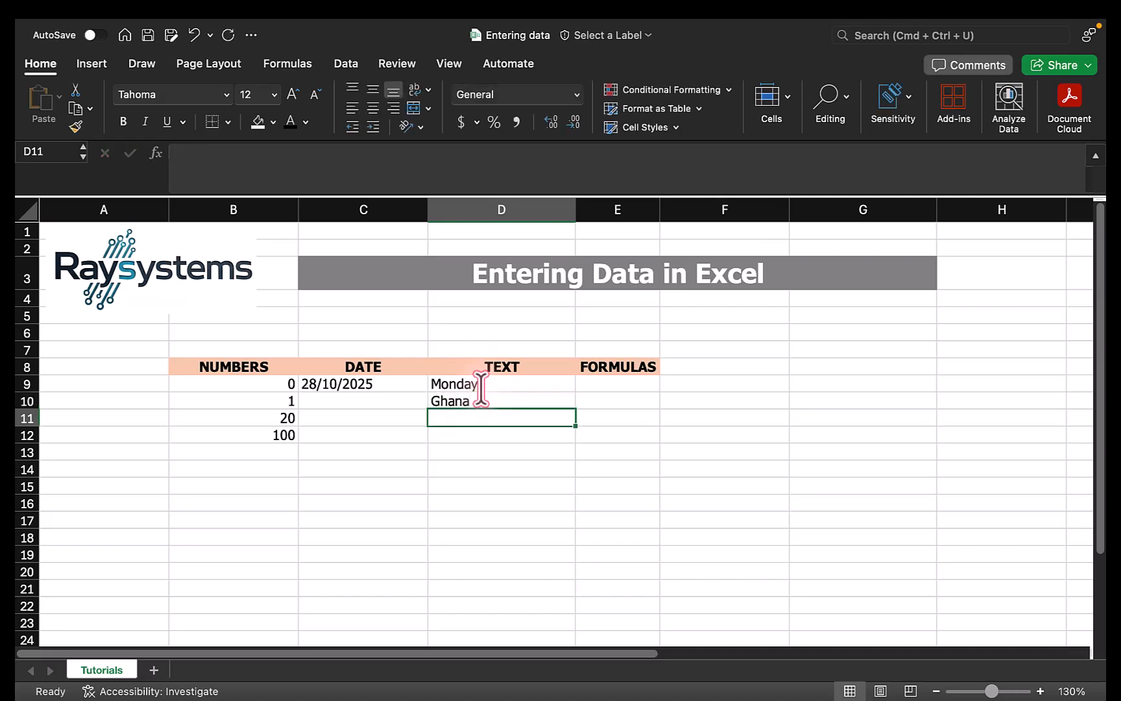
{"action": "type", "text": "ray"}
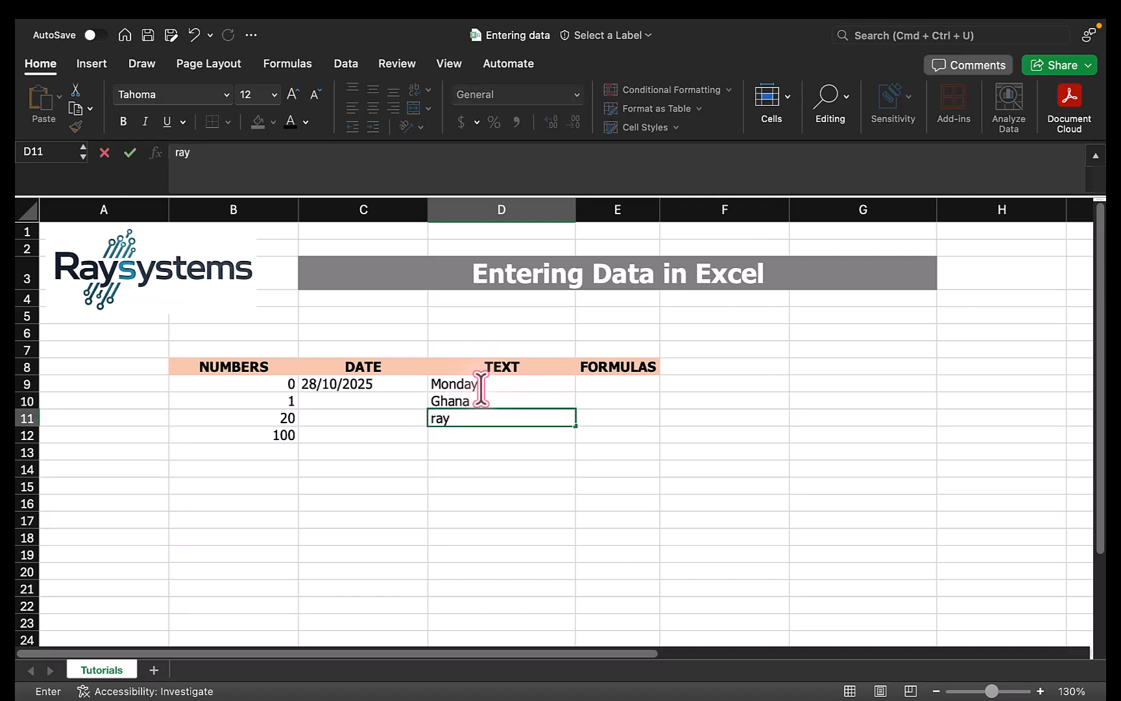
{"action": "key", "text": "BackSpace"}
{"action": "key", "text": "BackSpace"}
{"action": "key", "text": "BackSpace"}
{"action": "type", "text": "Raymond"}
{"action": "key", "text": "Return"}
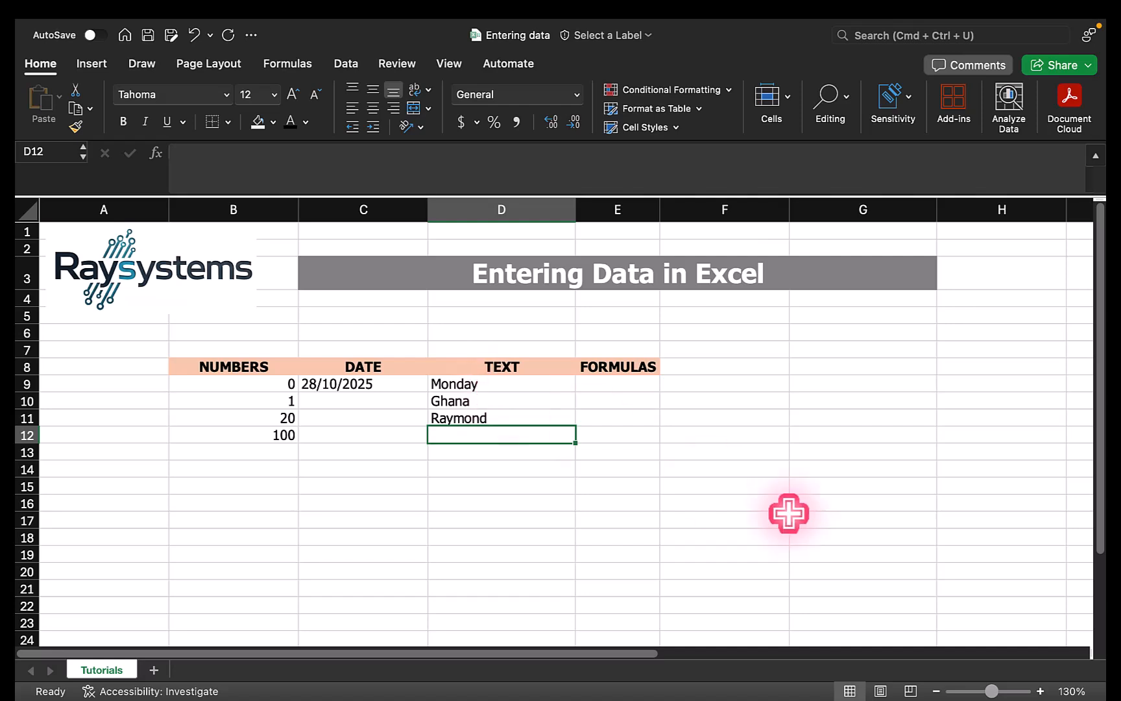
Step: Enter the number 10 in cell G5 and the number 5 in cell H5
{"action": "left_click", "coordinate": [600, 384]}
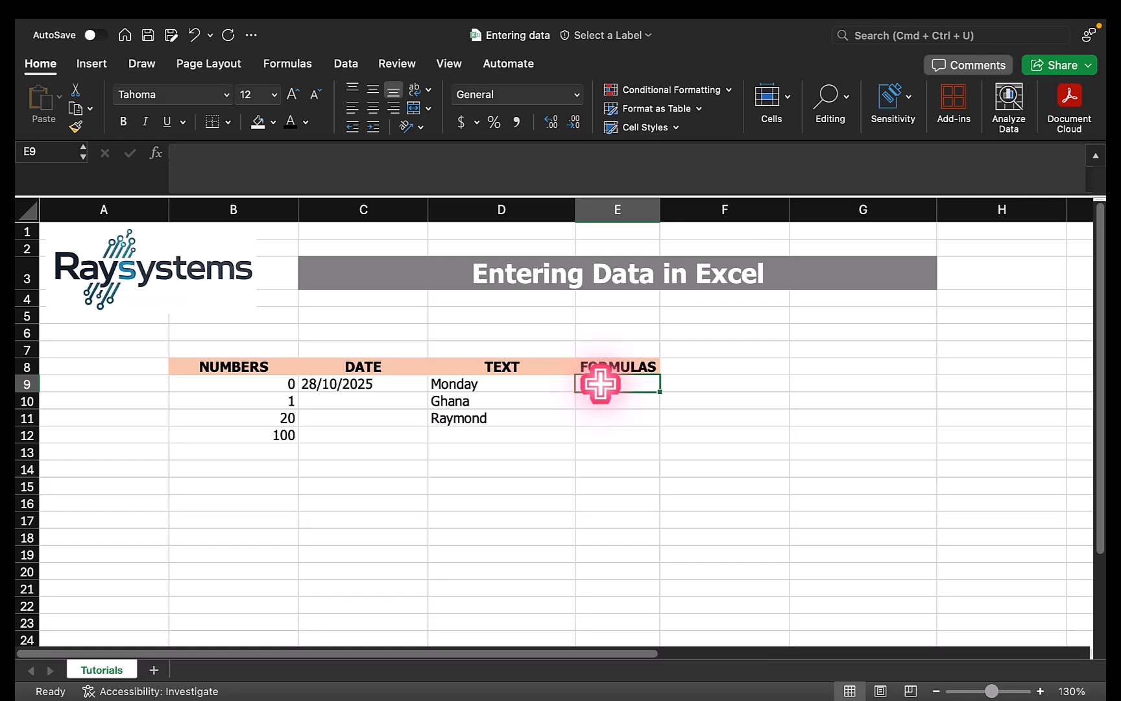
{"action": "left_click", "coordinate": [824, 314]}
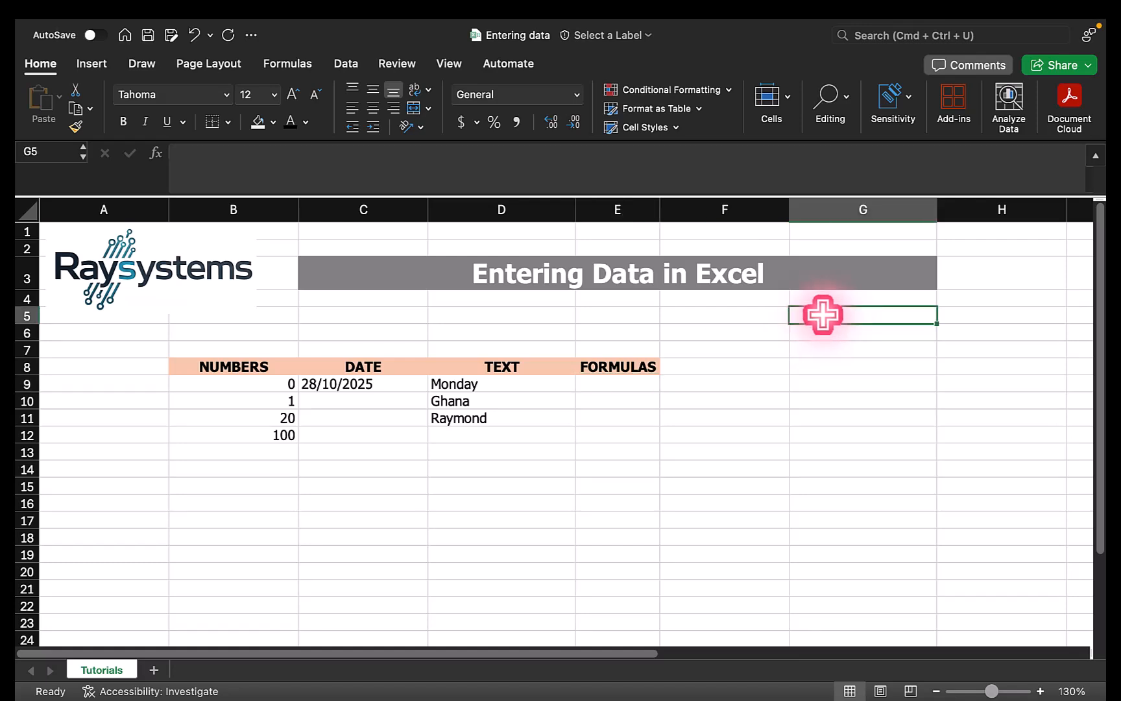
{"action": "type", "text": "10"}
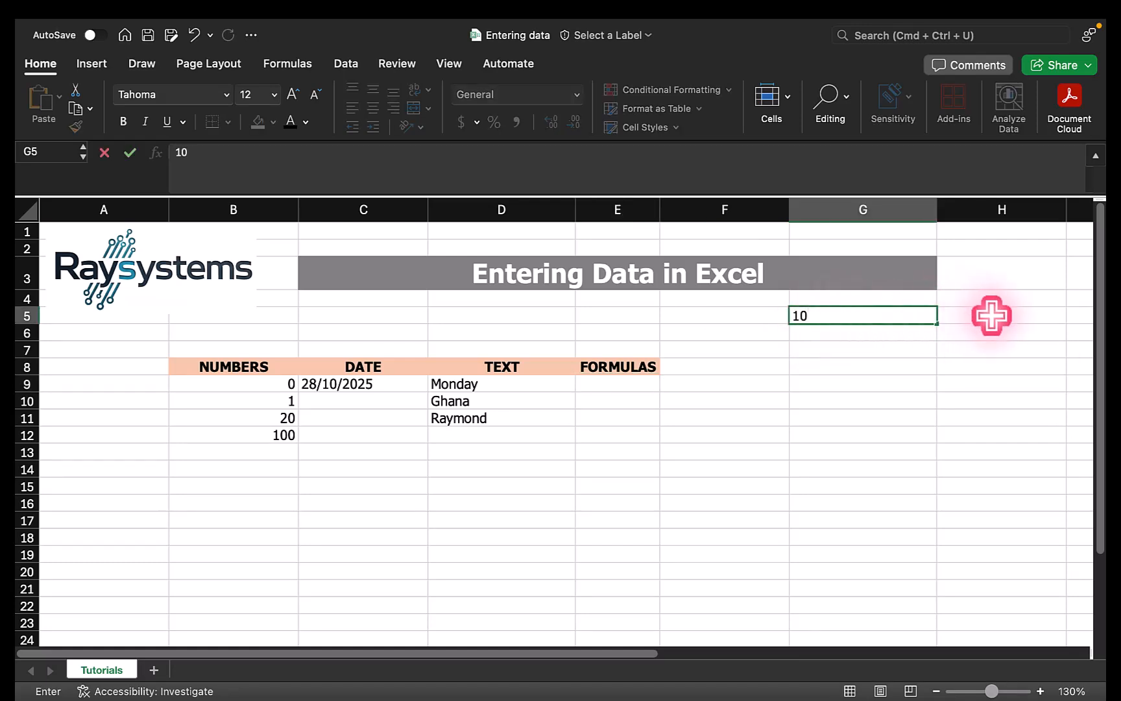
{"action": "left_click", "coordinate": [991, 316]}
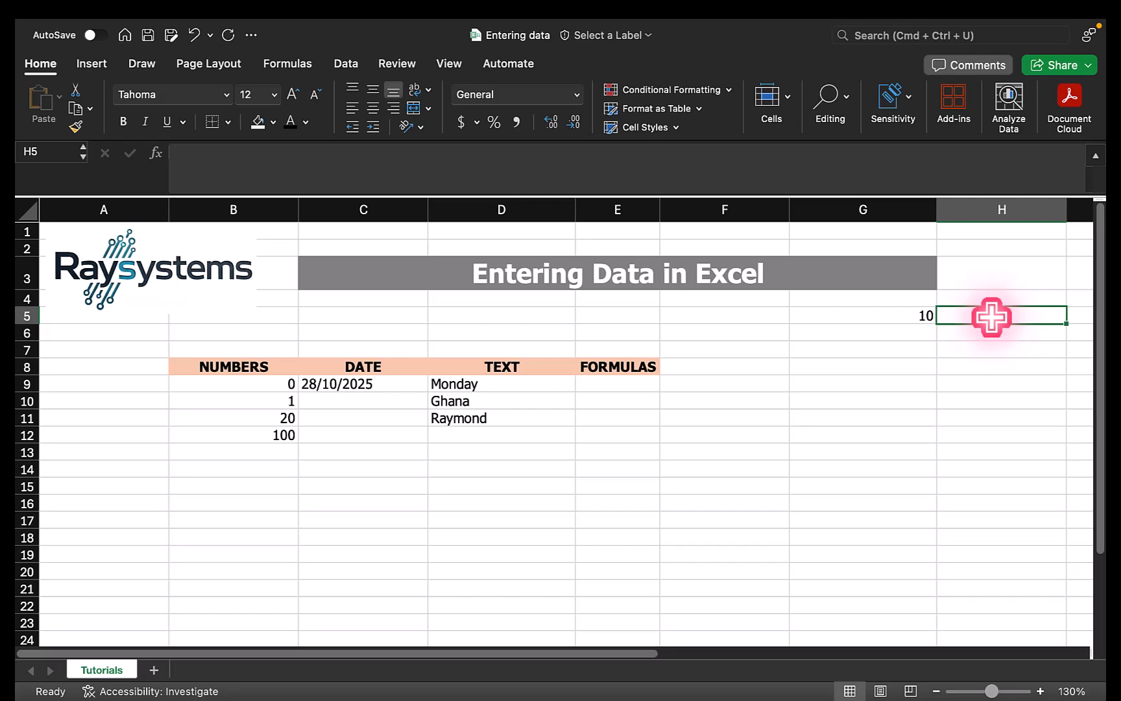
{"action": "type", "text": "5"}
{"action": "key", "text": "Return"}
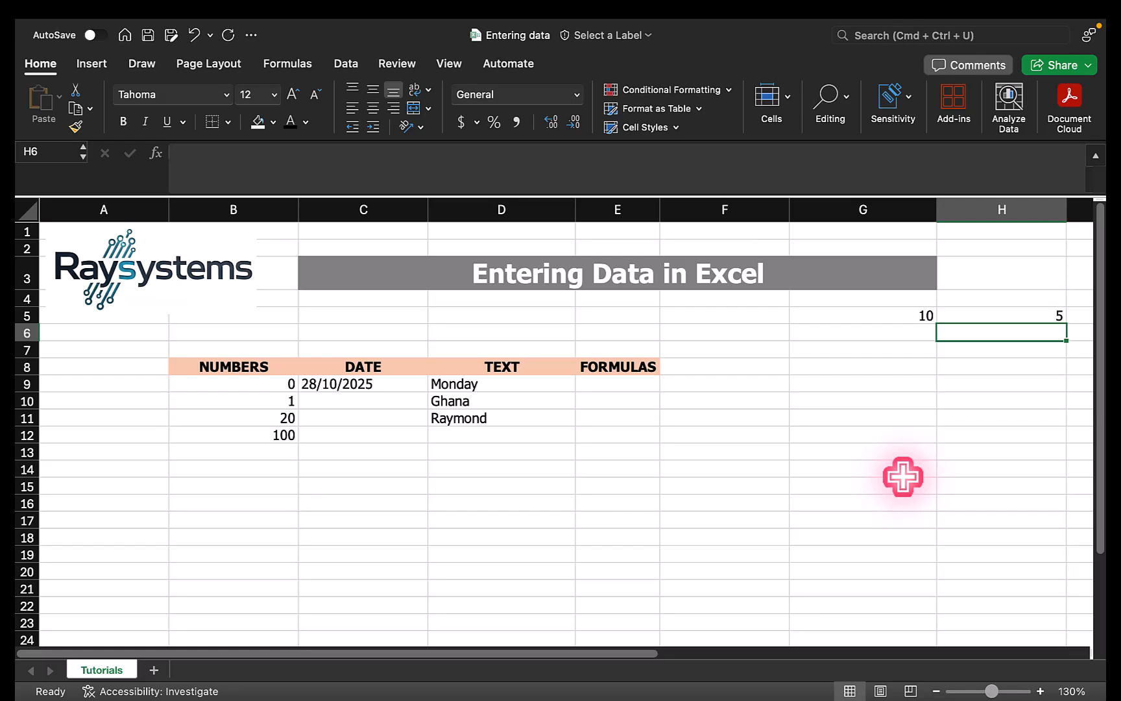
Step: Enter a formula in cell E9 under FORMULAS that multiplies cell G5 by cell H5 (=G5*H5)
{"action": "left_click", "coordinate": [596, 385]}
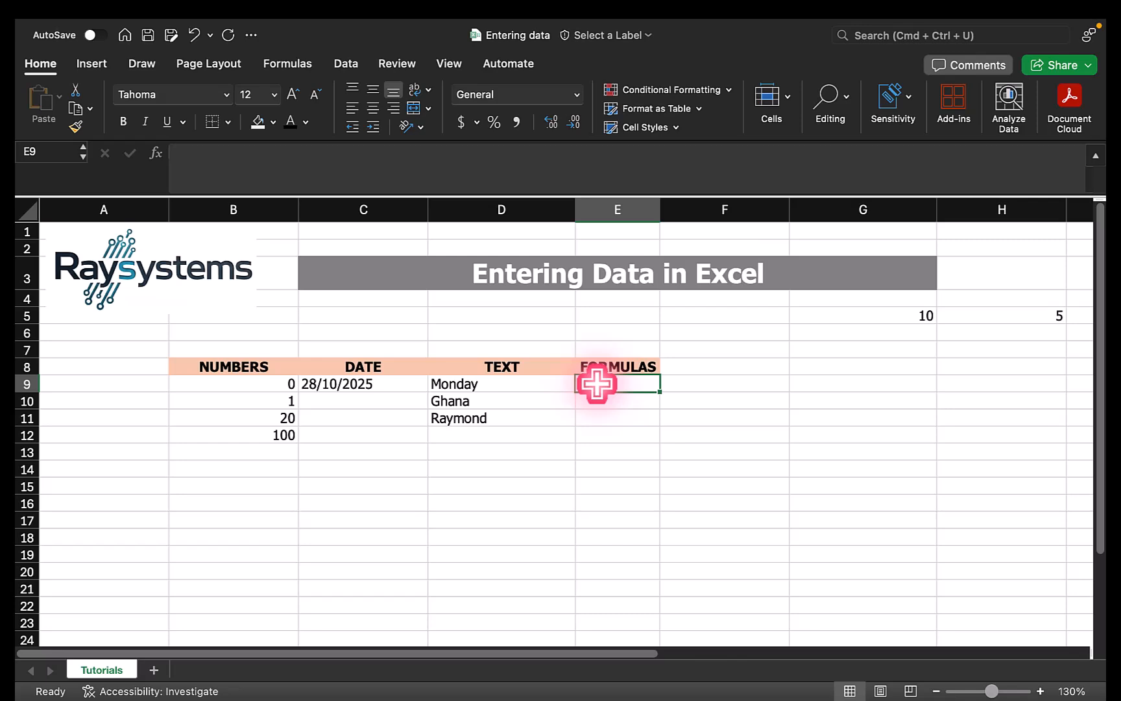
{"action": "type", "text": "="}
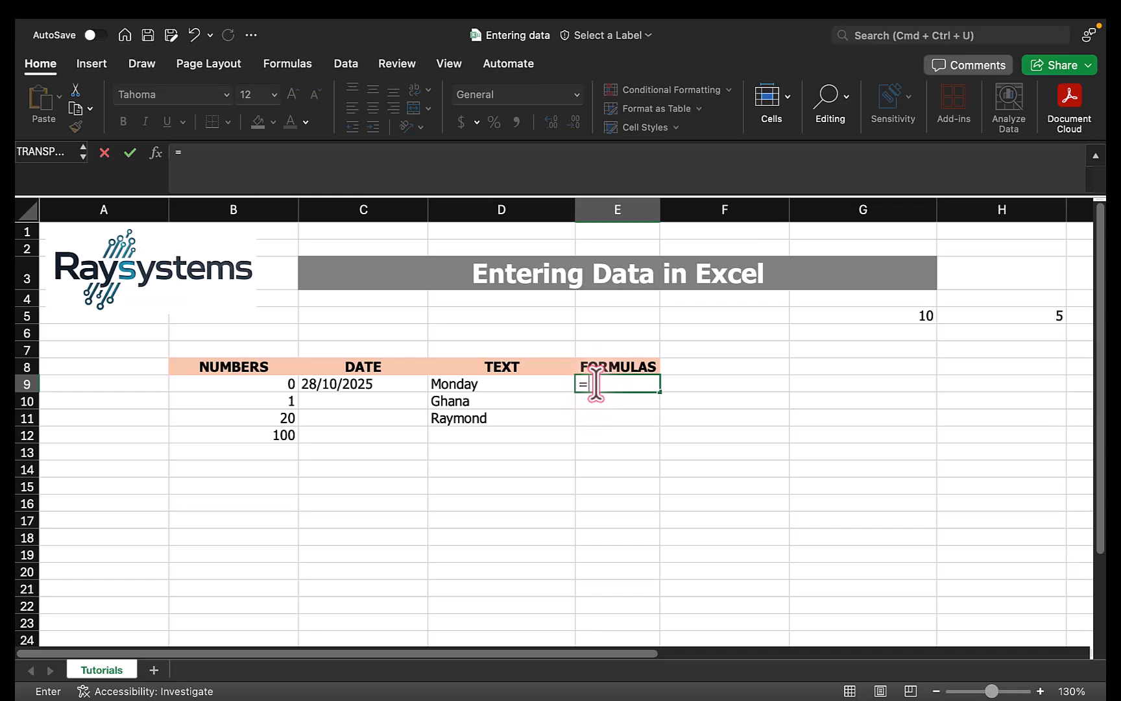
{"action": "left_click", "coordinate": [913, 317]}
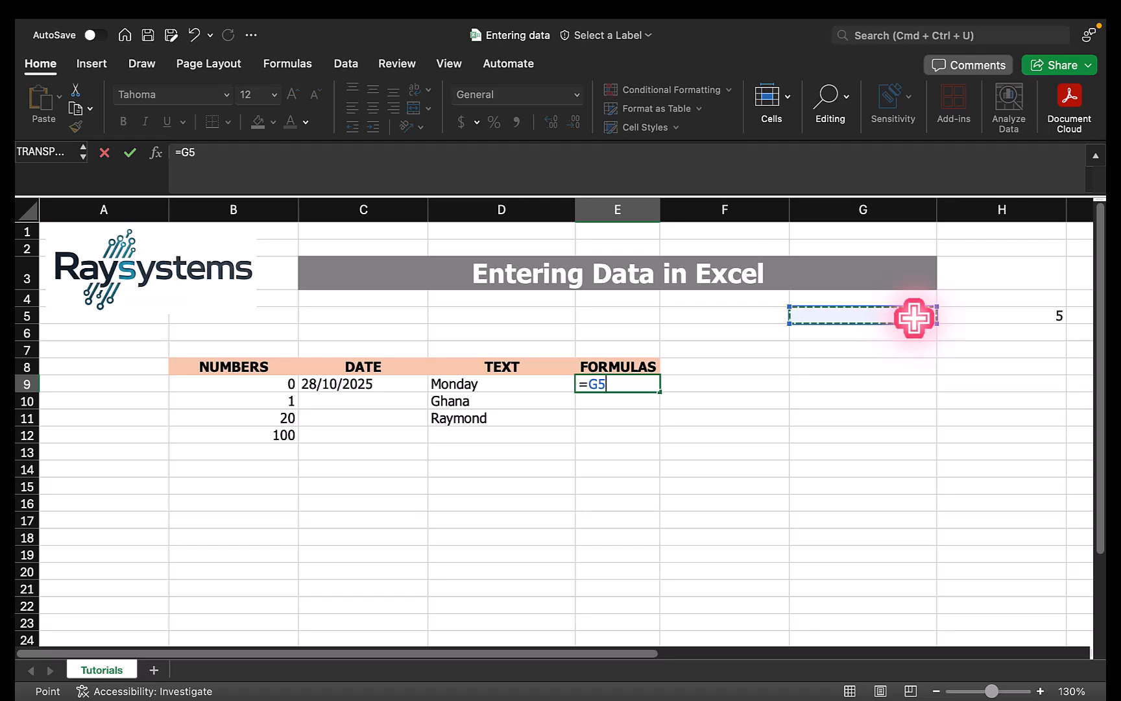
{"action": "type", "text": "*"}
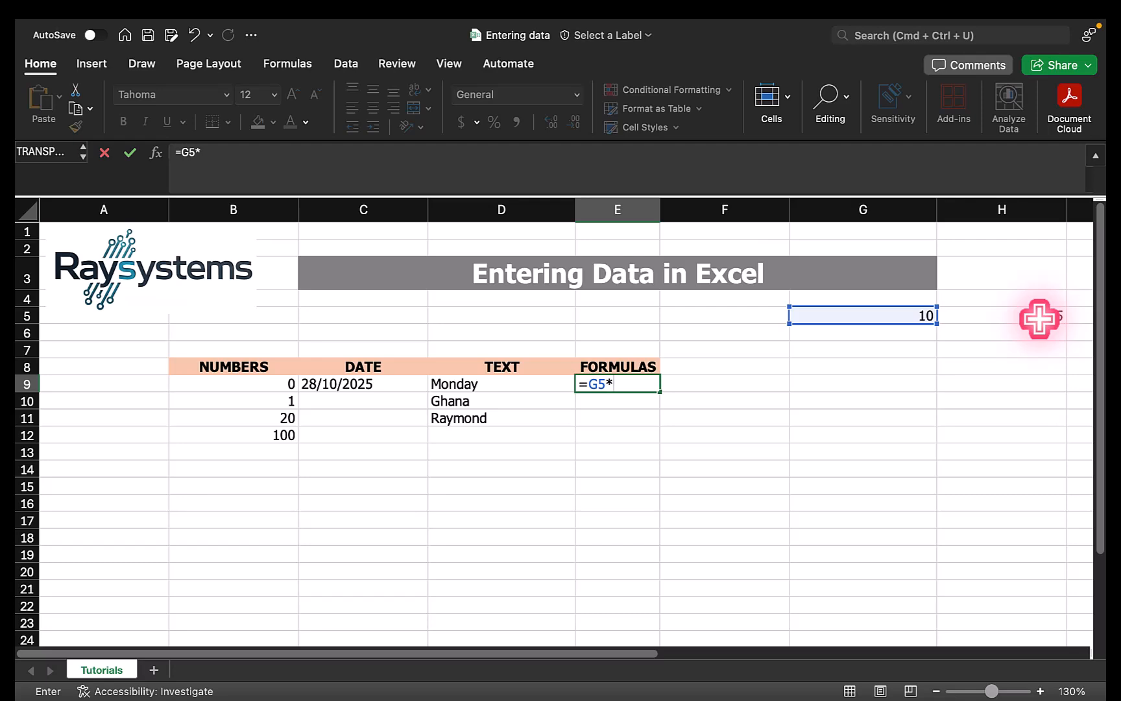
{"action": "left_click", "coordinate": [1039, 318]}
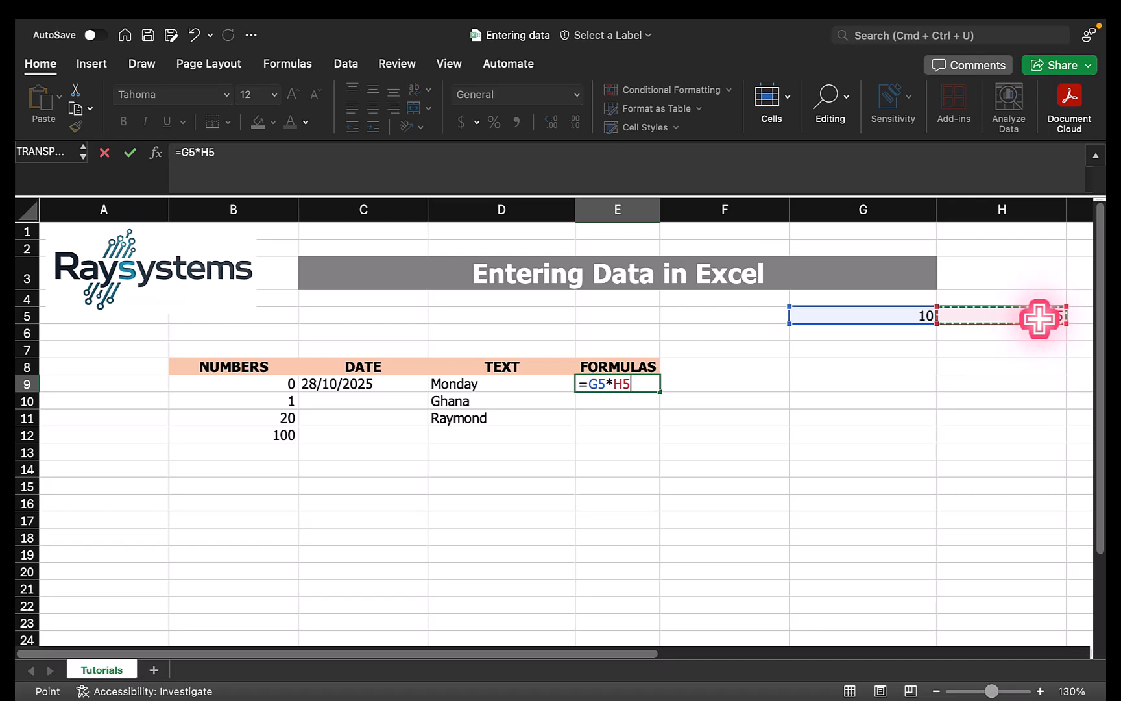
{"action": "key", "text": "Return"}
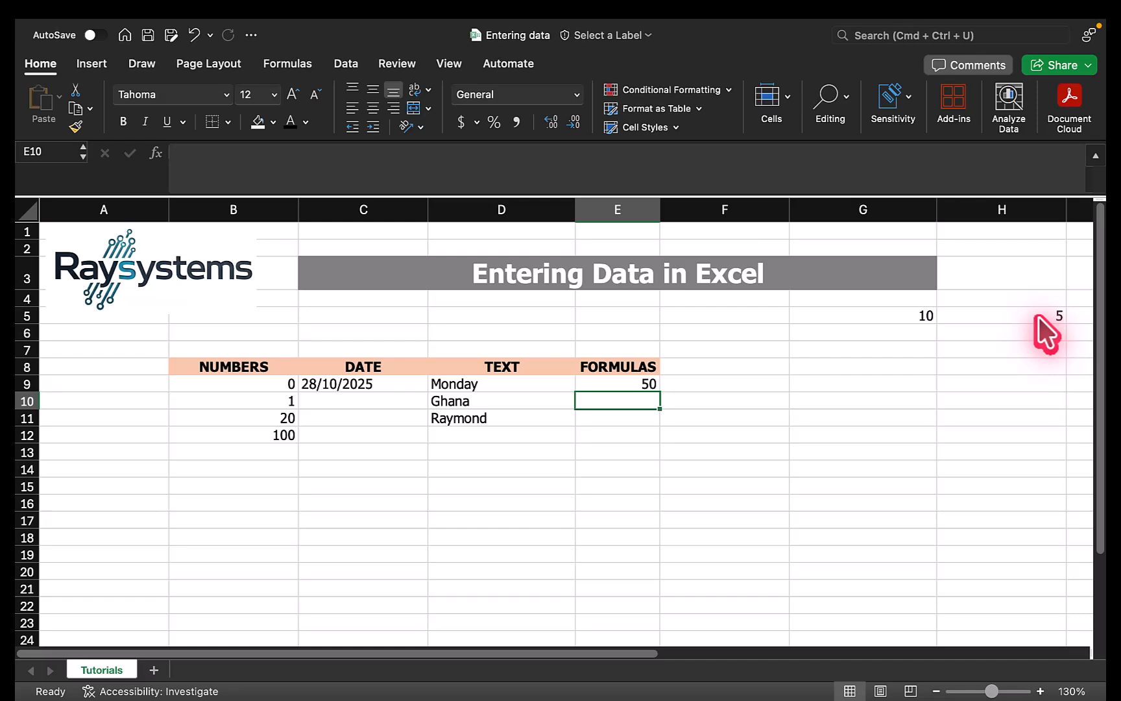
{"action": "mouse_move", "coordinate": [714, 22]}
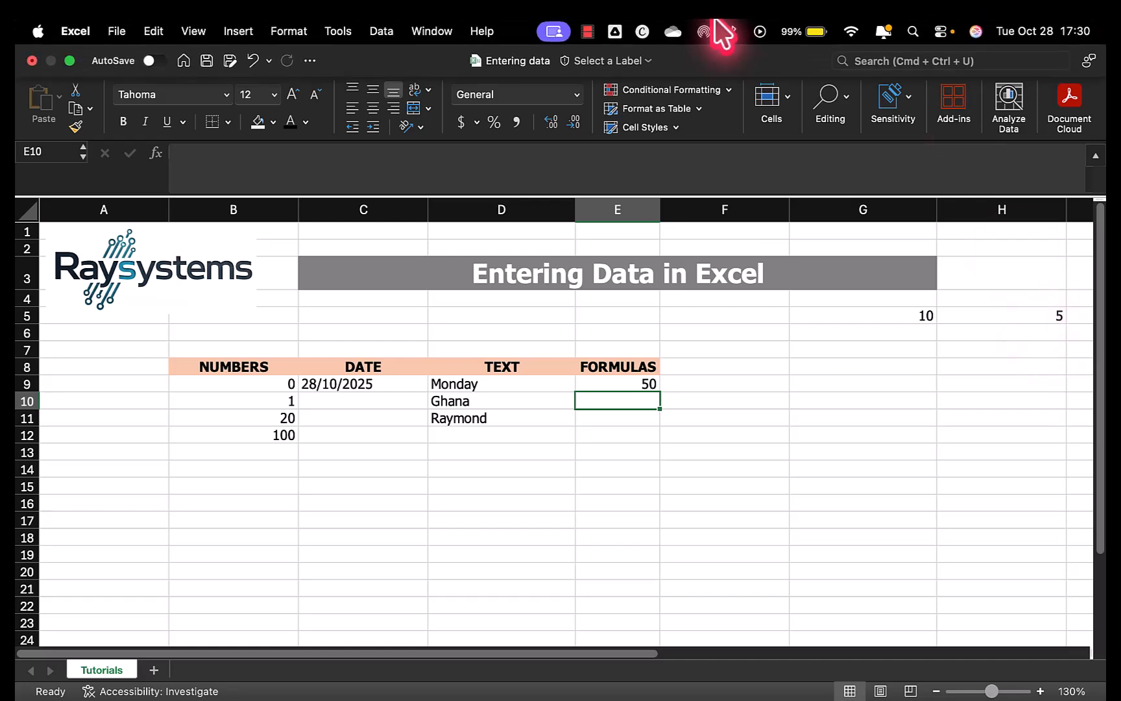
{"action": "left_click", "coordinate": [586, 31]}
{"action": "left_click", "coordinate": [627, 81]}
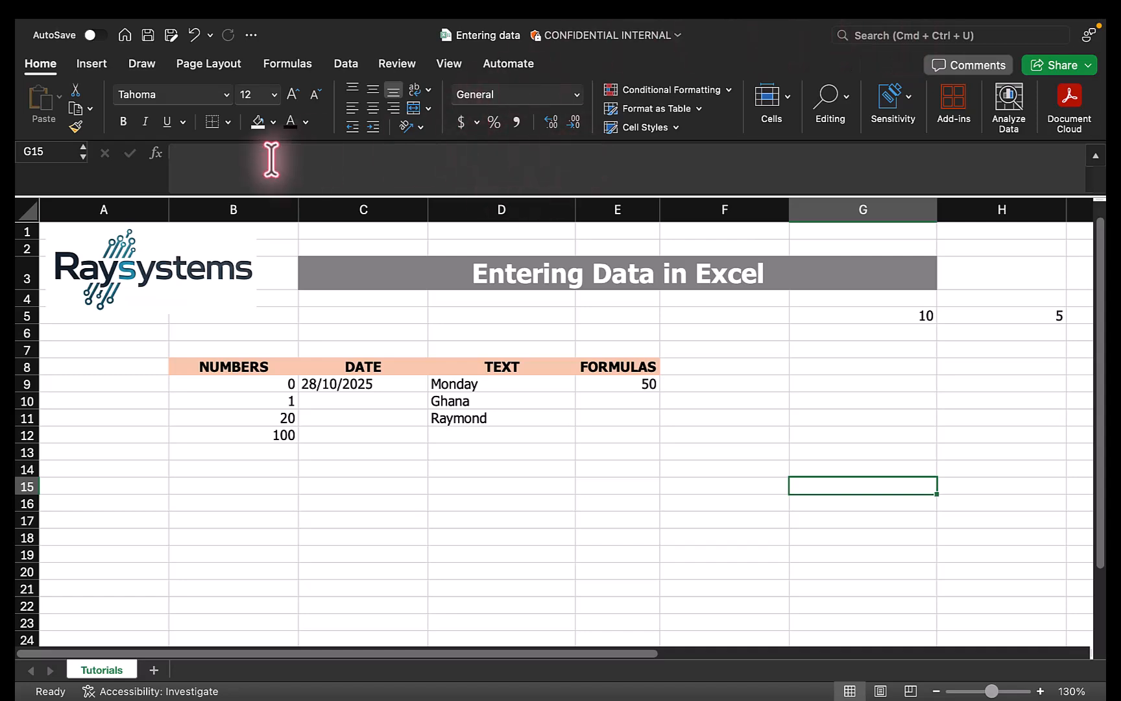
{"action": "left_click", "coordinate": [40, 63]}
{"action": "left_click", "coordinate": [43, 64]}
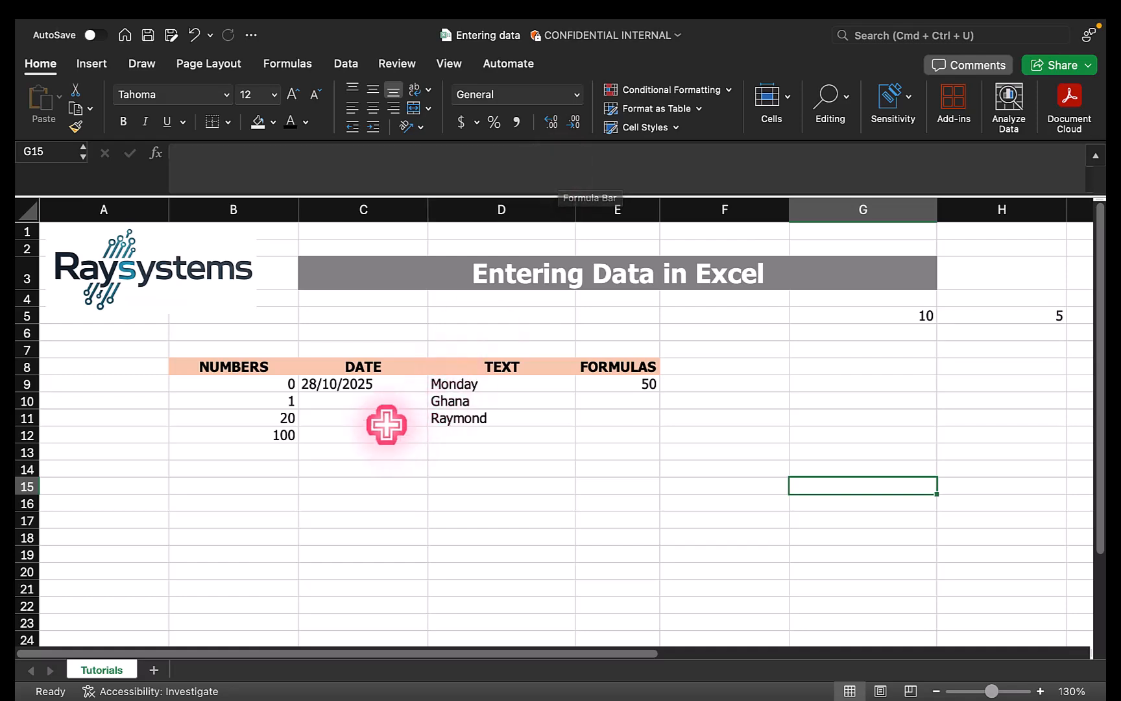
Step: Select the blank cells C12 to C20 under DATE and view the available number formats without applying one
{"action": "left_click", "coordinate": [372, 209]}
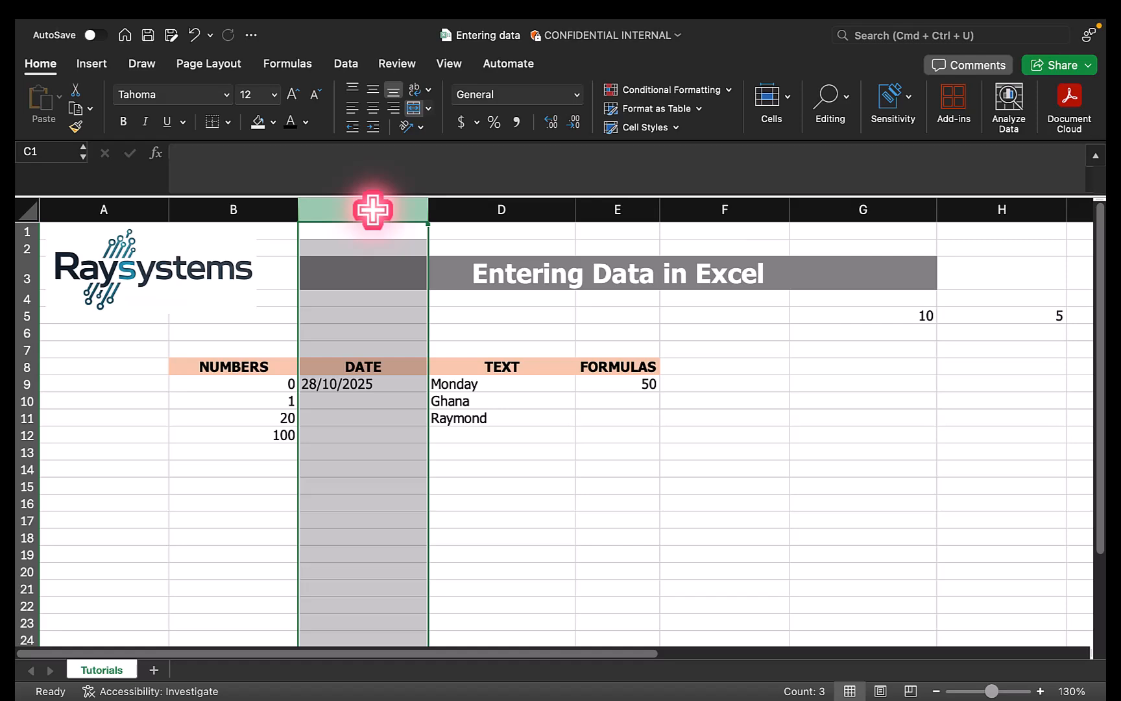
{"action": "left_click", "coordinate": [388, 451]}
{"action": "left_click", "coordinate": [314, 388]}
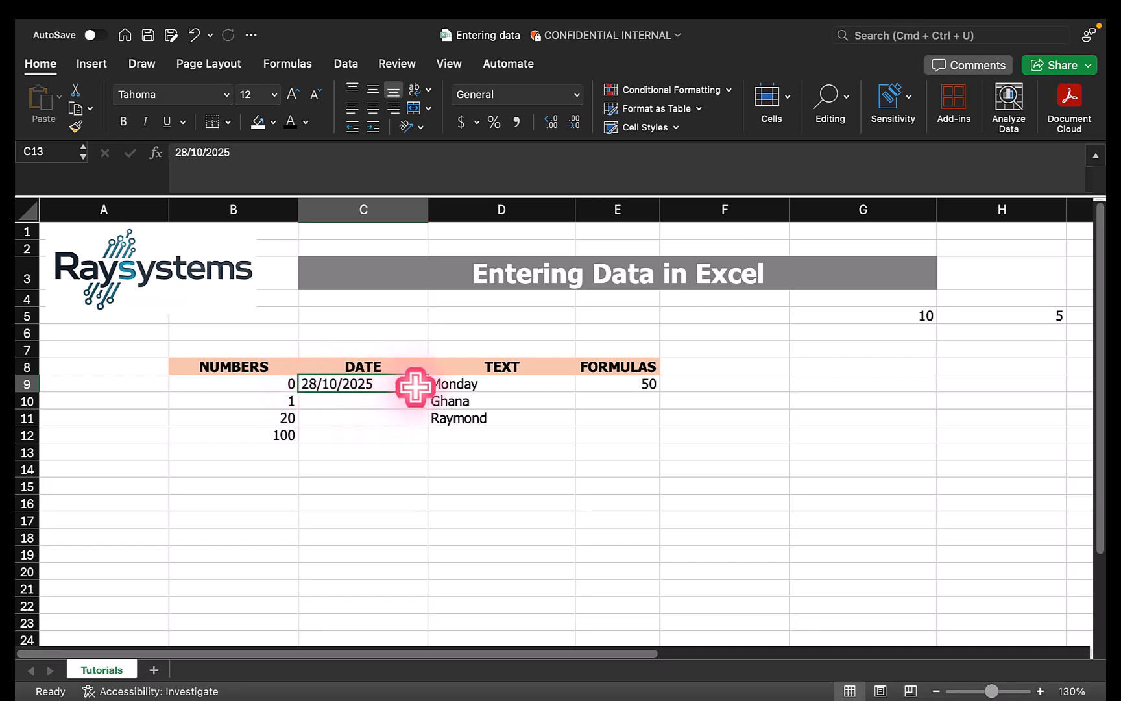
{"action": "left_click", "coordinate": [361, 434]}
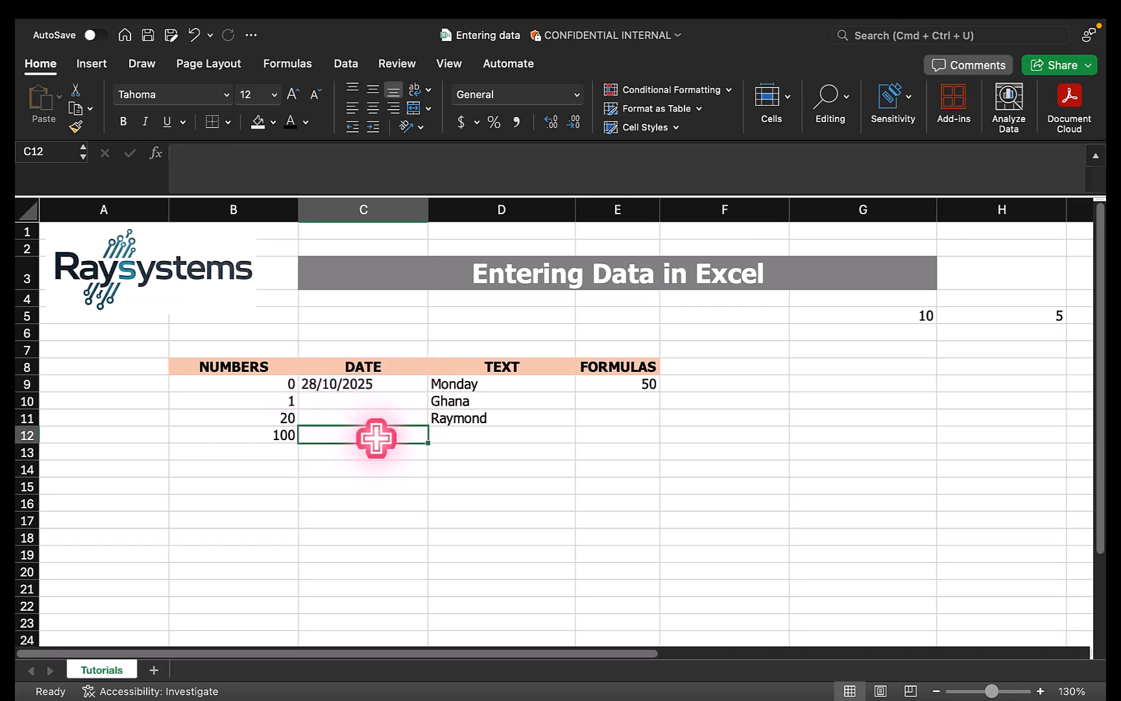
{"action": "left_click_drag", "start_coordinate": [376, 438], "coordinate": [376, 569]}
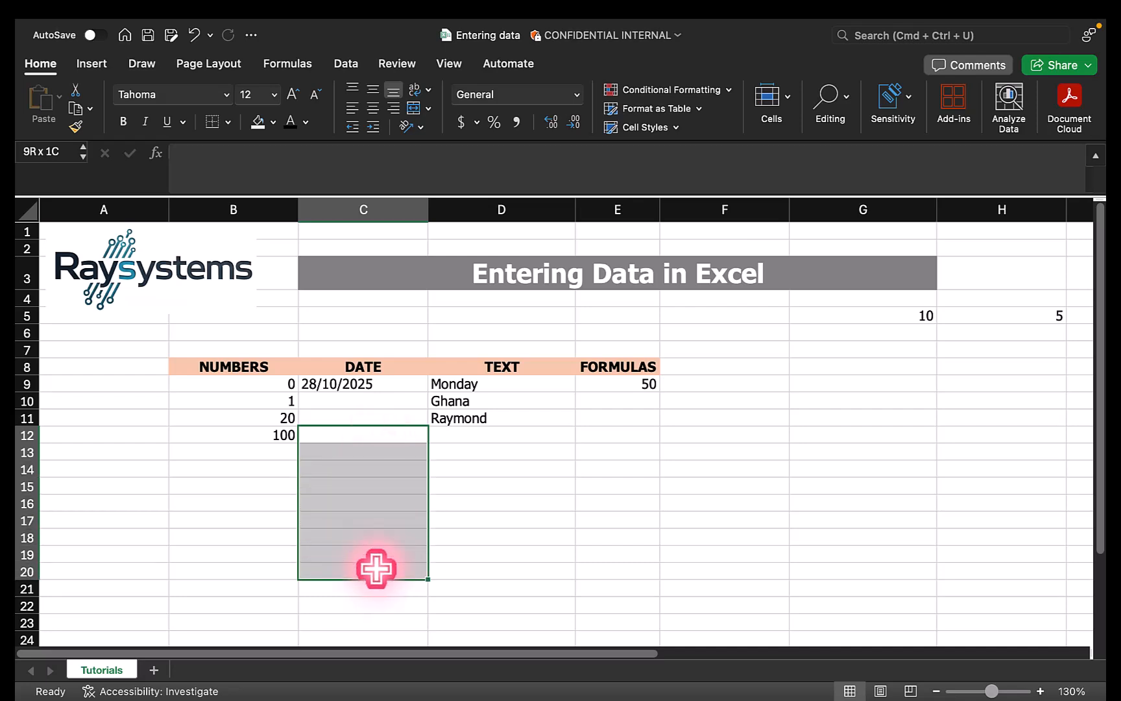
{"action": "left_click_drag", "start_coordinate": [377, 569], "coordinate": [376, 569]}
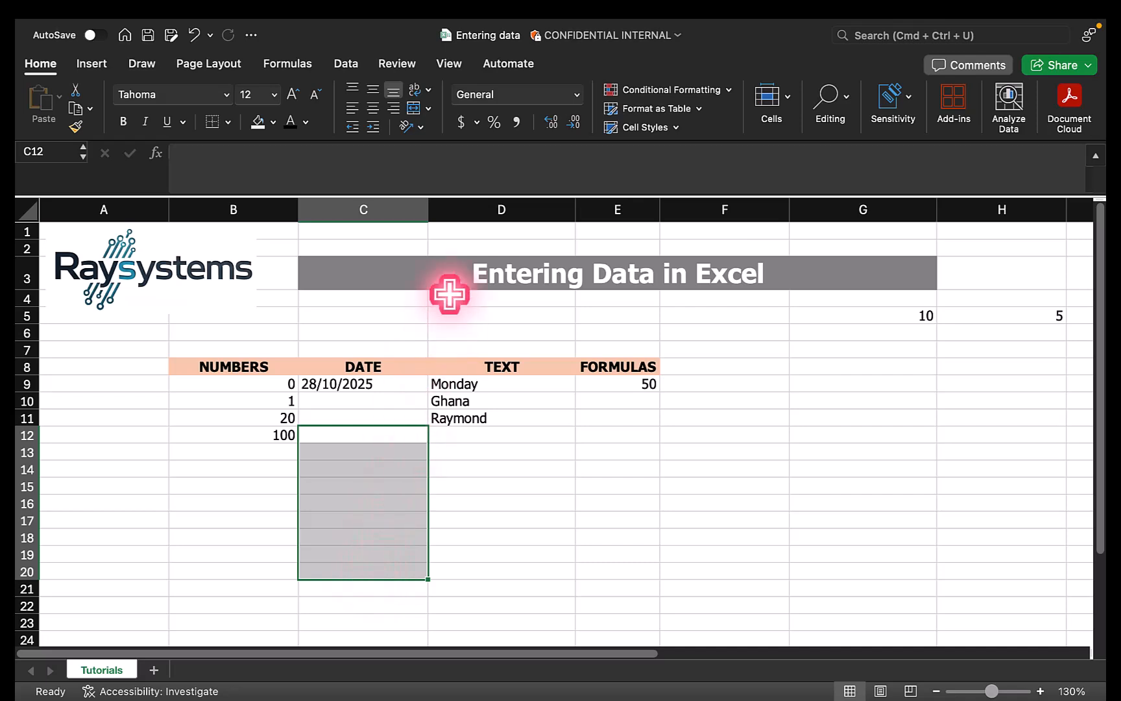
{"action": "left_click", "coordinate": [576, 96]}
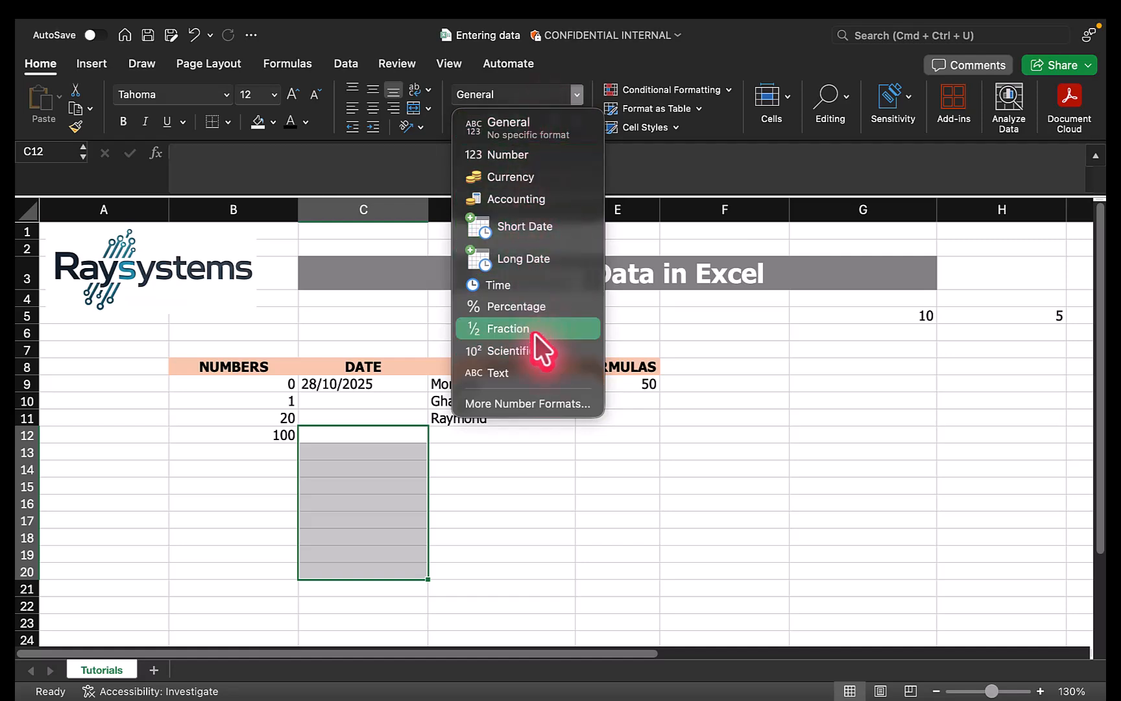
{"action": "left_click", "coordinate": [648, 538]}
{"action": "left_click", "coordinate": [530, 509]}
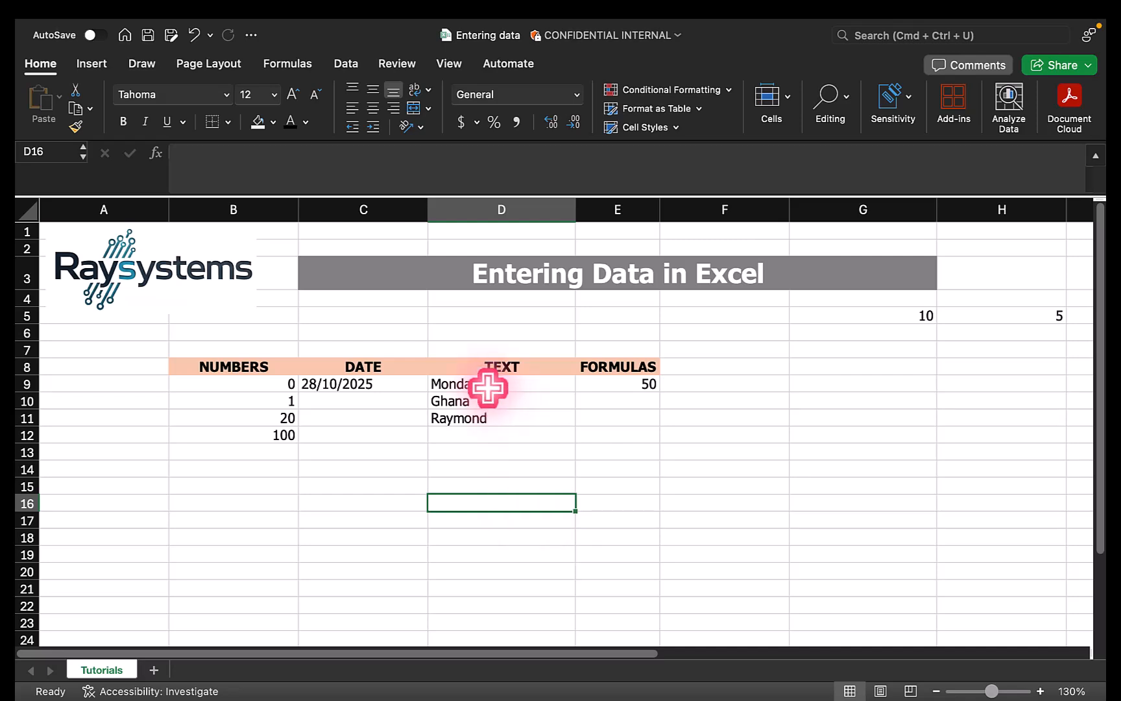
Step: Clear the contents of cells D9 to D11 under the TEXT heading
{"action": "left_click_drag", "start_coordinate": [488, 383], "coordinate": [488, 418]}
{"action": "key", "text": "Delete"}
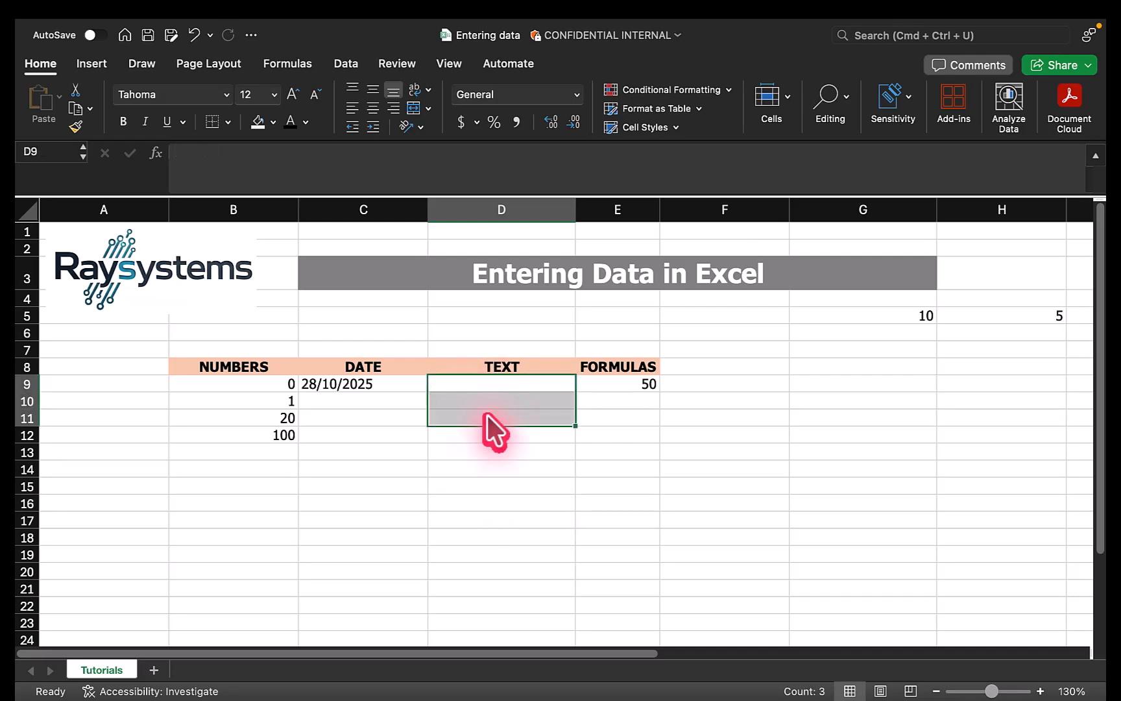
{"action": "left_click", "coordinate": [487, 414]}
Step: Enter Monday in cell D9 under the TEXT heading
{"action": "left_click", "coordinate": [510, 384]}
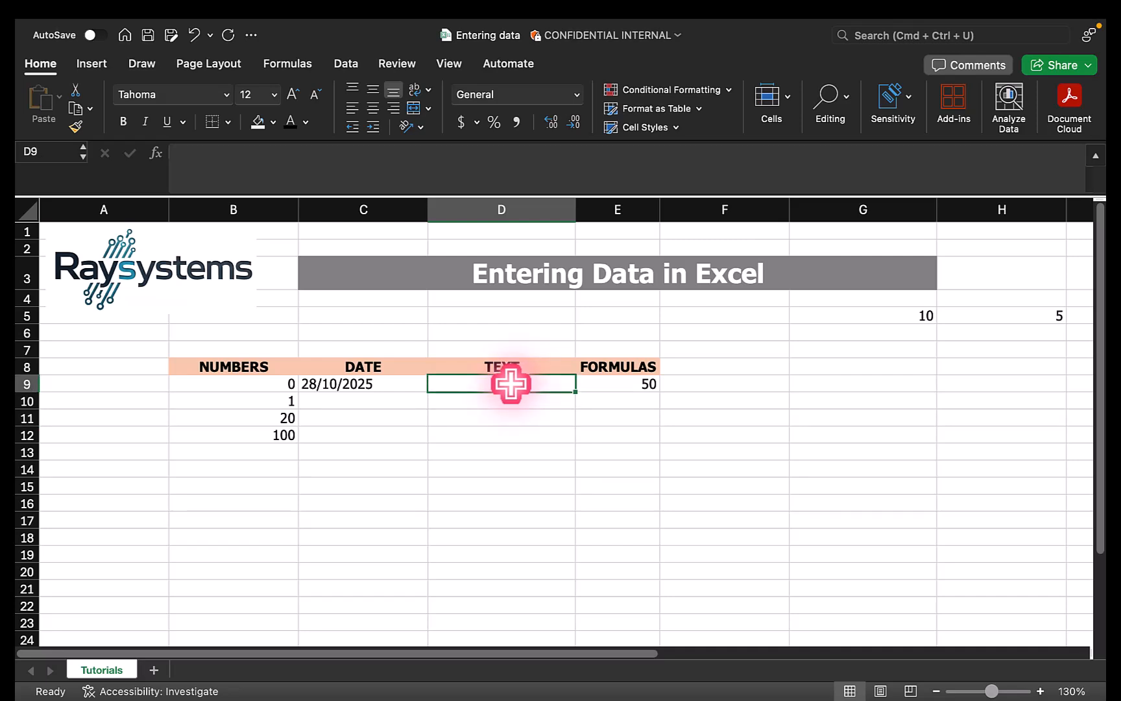
{"action": "type", "text": "onday"}
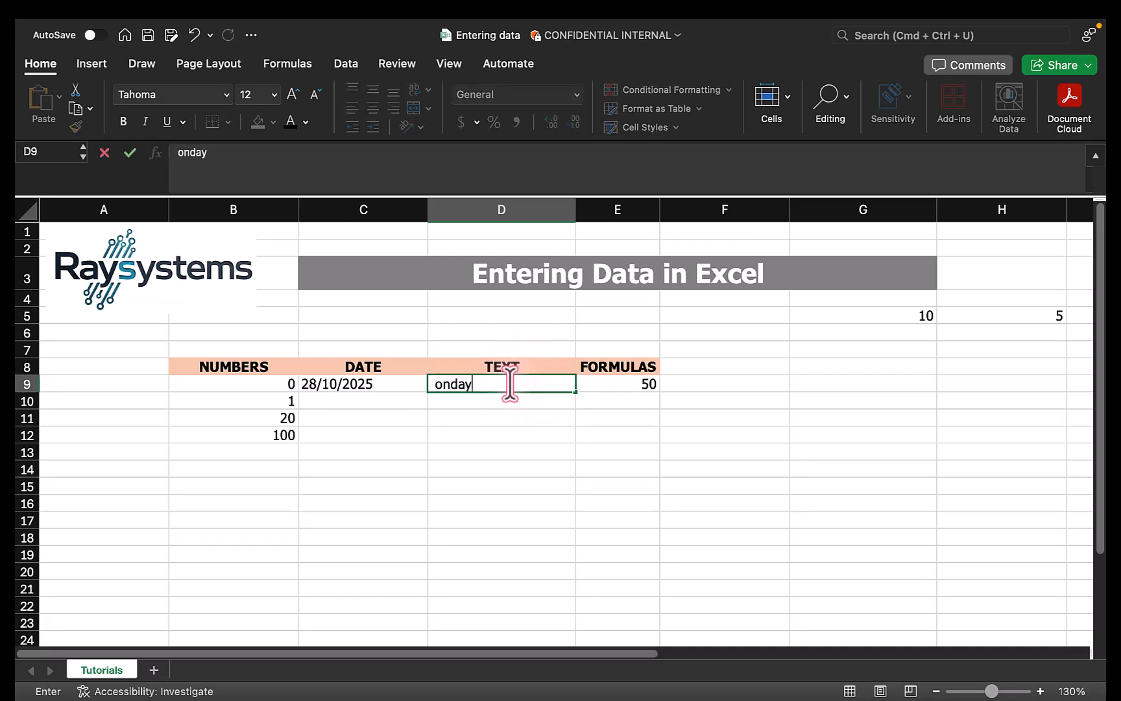
{"action": "key", "text": "BackSpace"}
{"action": "key", "text": "BackSpace"}
{"action": "key", "text": "BackSpace"}
{"action": "key", "text": "BackSpace"}
{"action": "type", "text": "monday"}
{"action": "key", "text": "Return"}
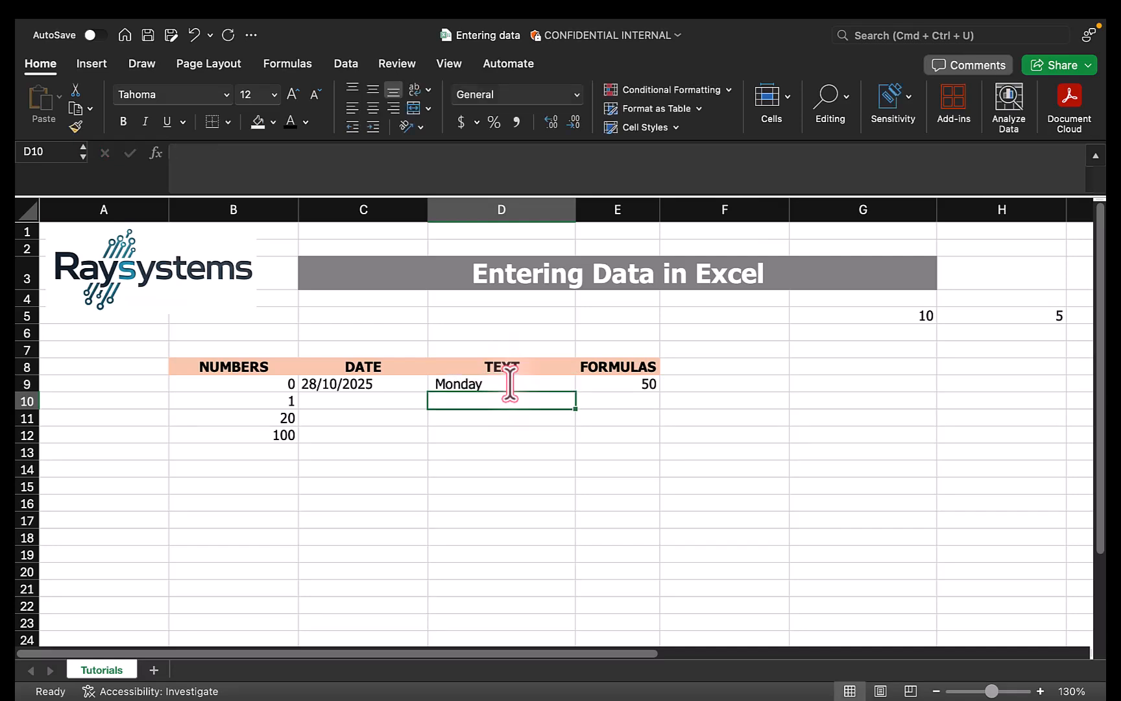
Step: Autofill the weekday series from Monday in cell D9 down to Sunday in cell D15
{"action": "left_click", "coordinate": [510, 384]}
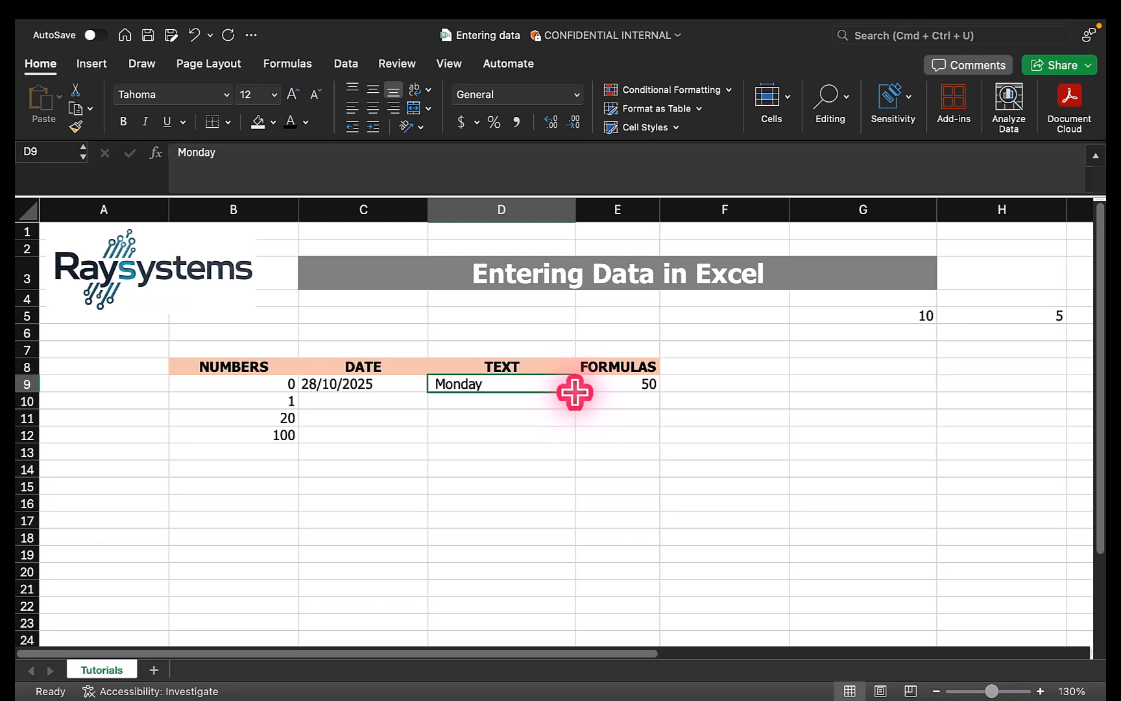
{"action": "left_click_drag", "start_coordinate": [574, 392], "coordinate": [575, 498]}
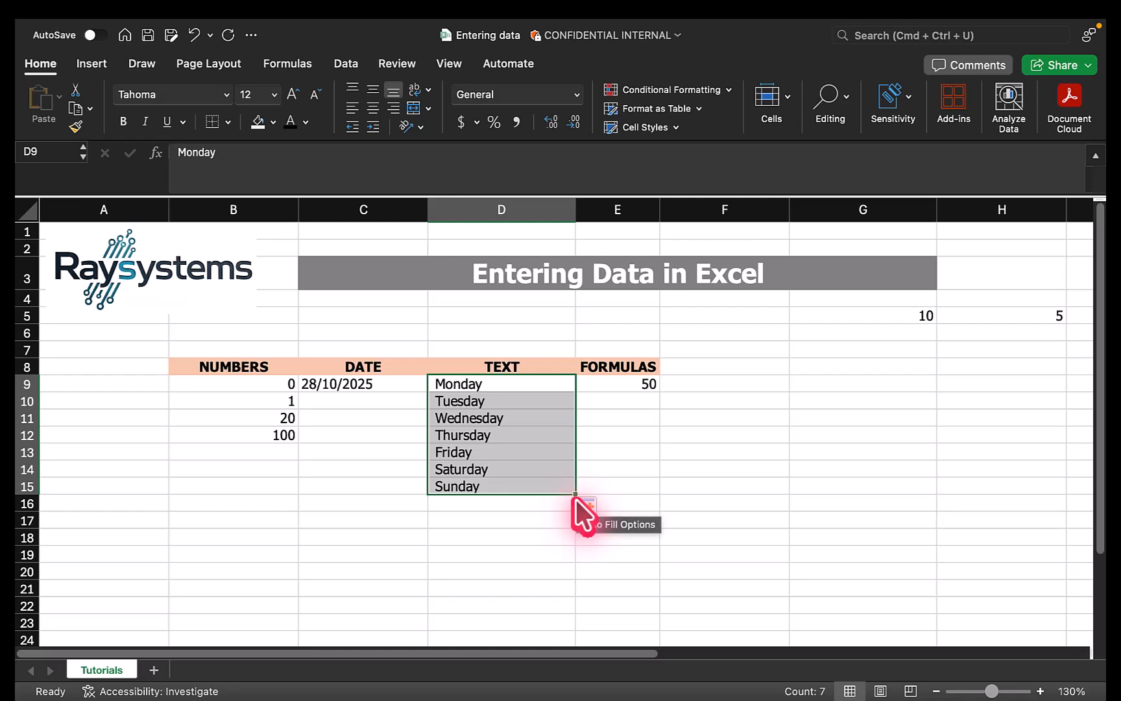
{"action": "left_click", "coordinate": [717, 436]}
Step: Enter the month abbreviation Jan in cell D18, below the list of weekdays
{"action": "left_click", "coordinate": [455, 530]}
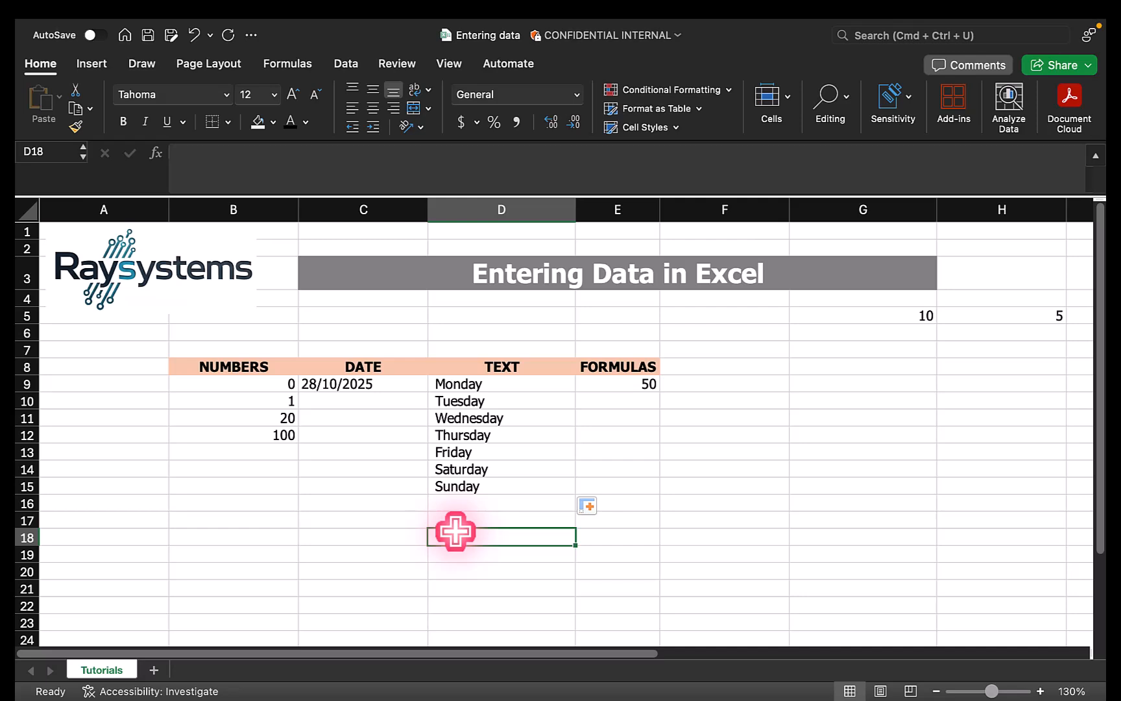
{"action": "type", "text": "Ja"}
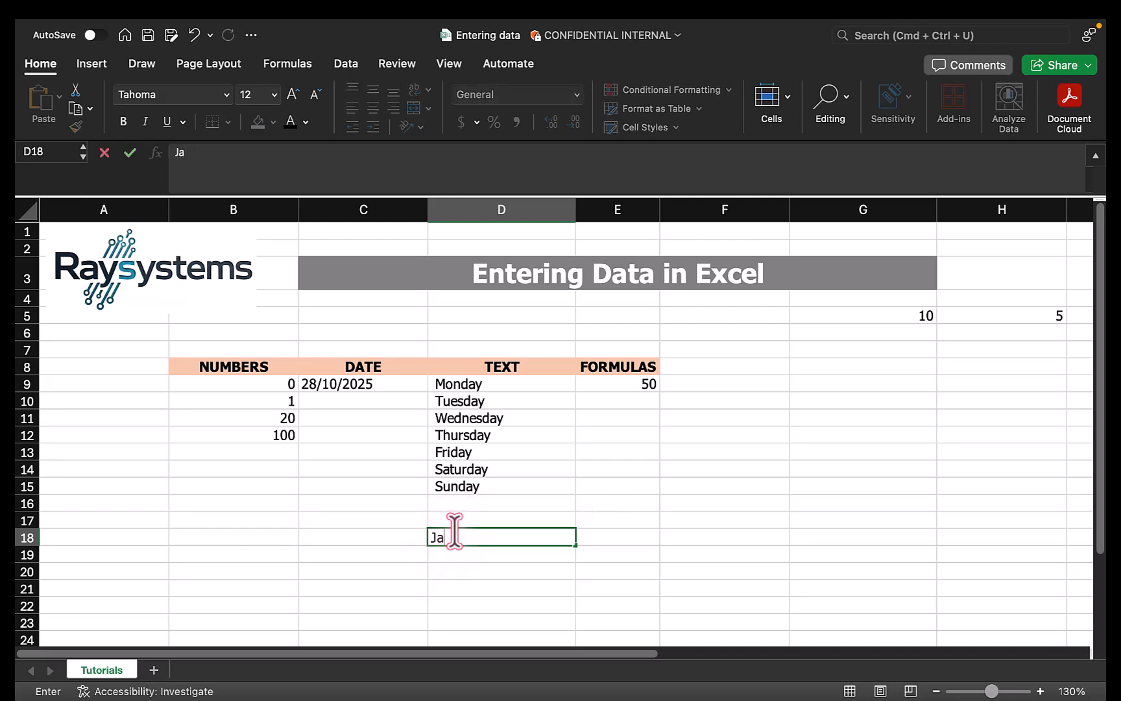
{"action": "type", "text": "n"}
{"action": "key", "text": "Return"}
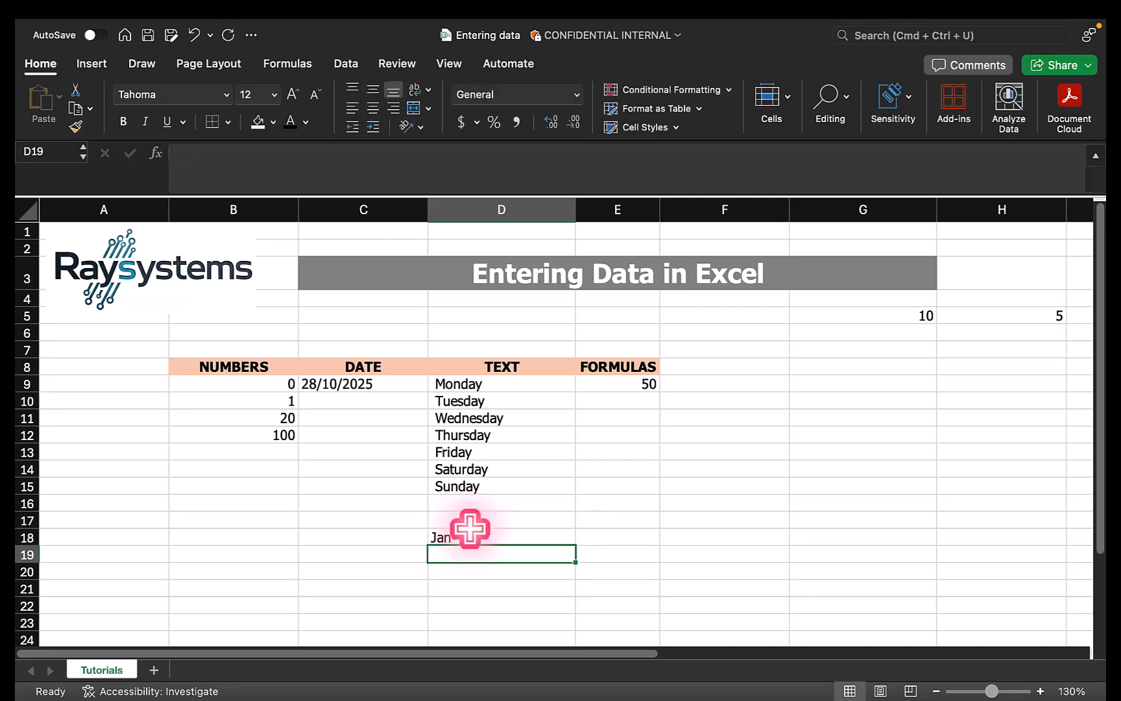
Step: Autofill the month series from Jan in cell D18 down to Dec in cell D29 and undo that fill
{"action": "left_click", "coordinate": [504, 536]}
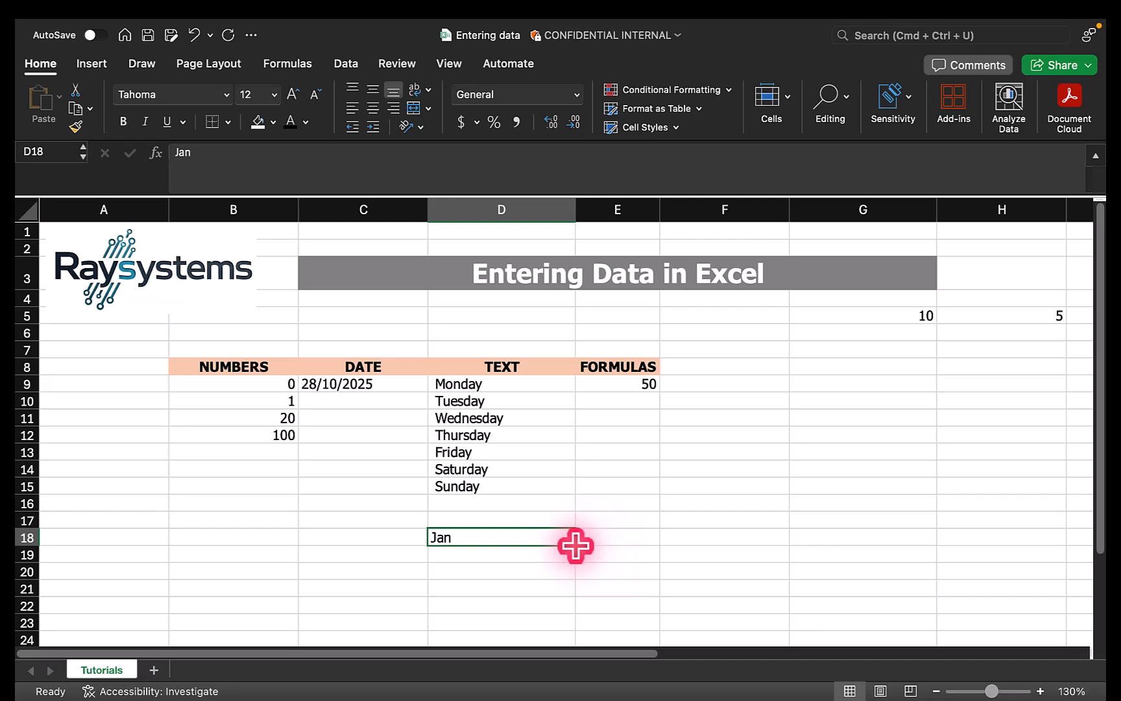
{"action": "left_click_drag", "start_coordinate": [574, 546], "coordinate": [566, 625]}
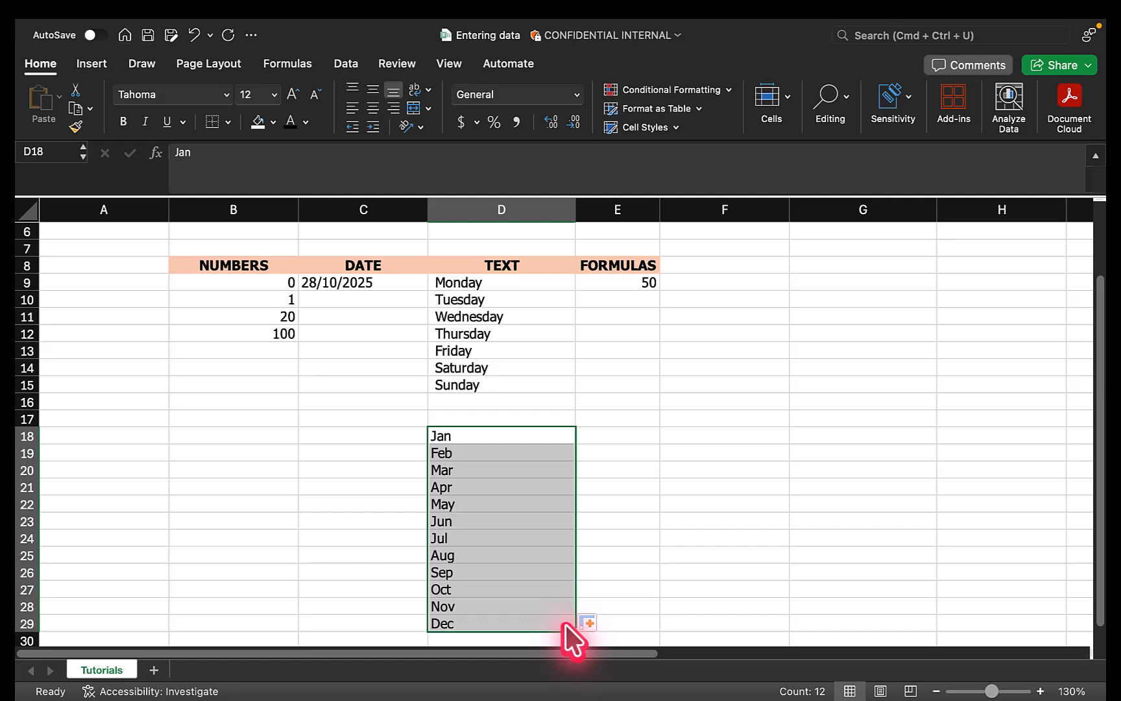
{"action": "key", "text": "super+z"}
{"action": "left_click", "coordinate": [515, 486]}
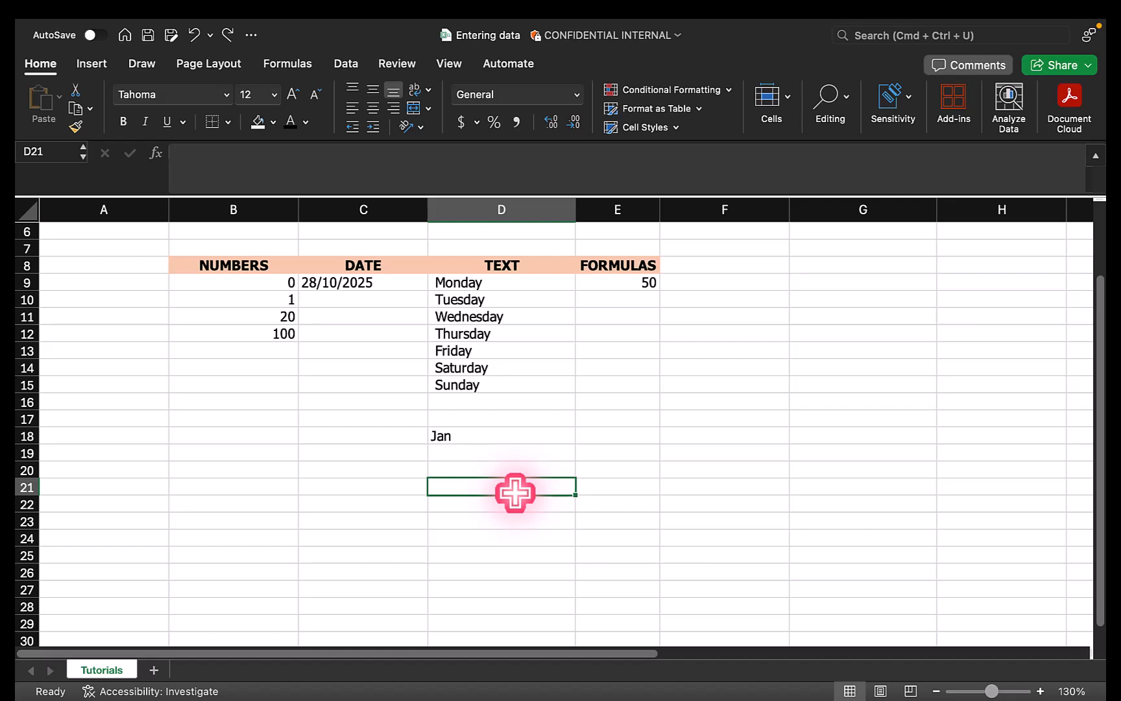
{"action": "scroll", "coordinate": [515, 493], "scroll_direction": "up", "scroll_amount": 5}
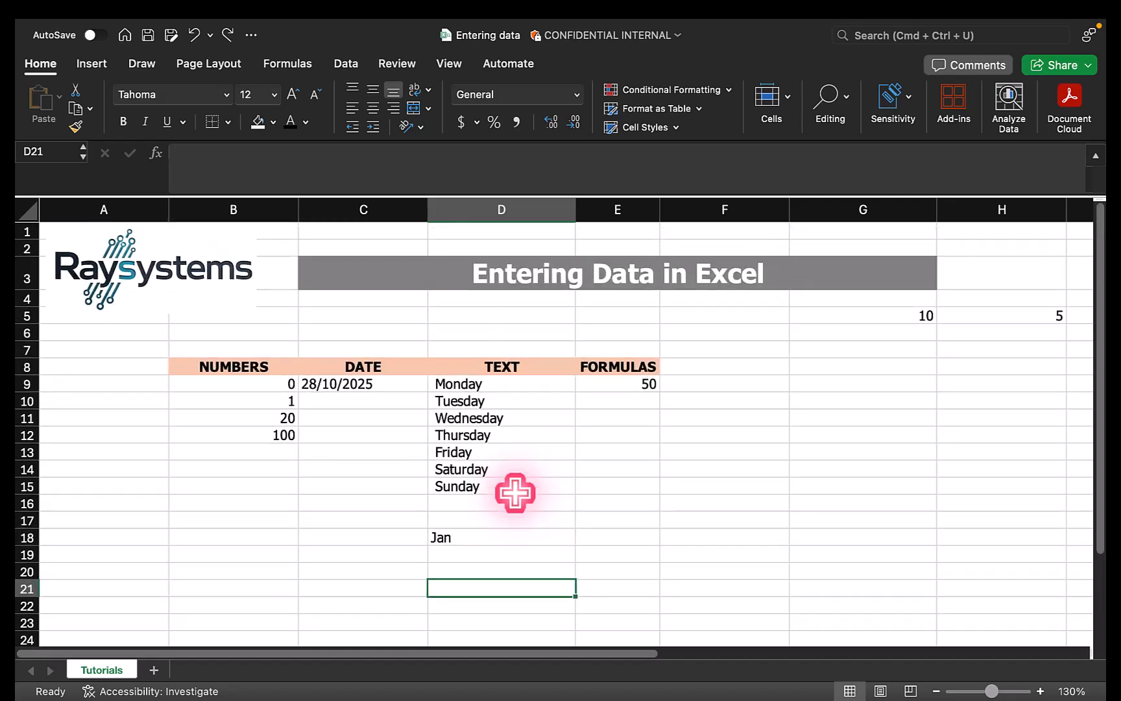